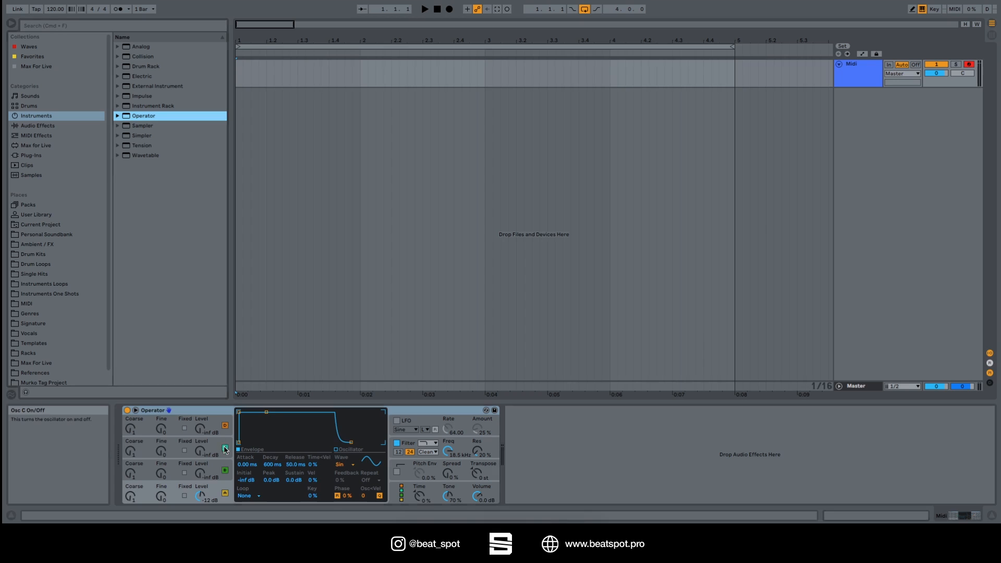
# Switch off oscillators B, C and D, and adjust oscillator A's level to -10 dB while playing a test note.
pyautogui.click(225, 471)
pyautogui.click(224, 447)
pyautogui.click(224, 425)
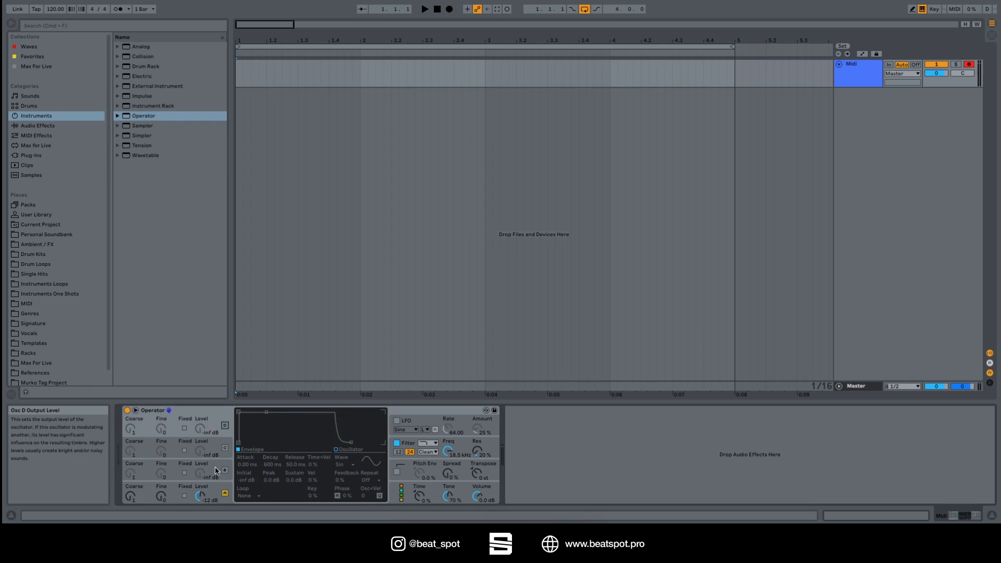
pyautogui.click(210, 496)
pyautogui.press('a')
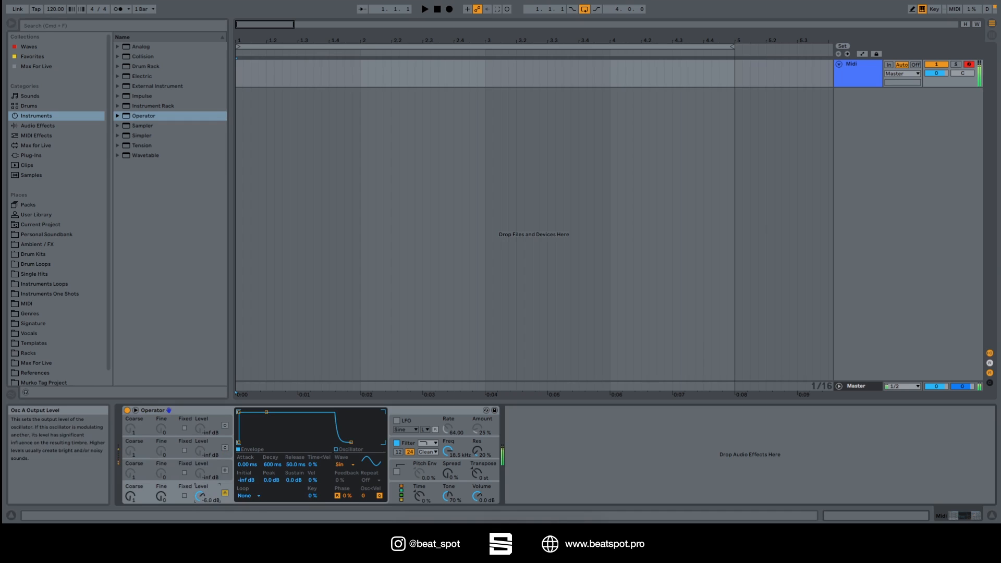
# Try different Coarse and Fine tunings on oscillator A while playing test notes.
pyautogui.click(133, 497)
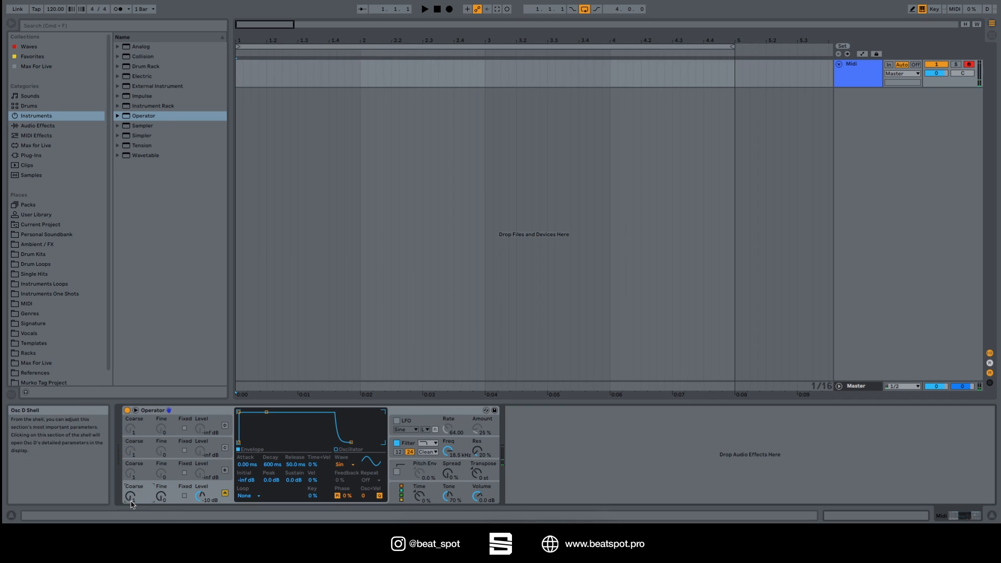
pyautogui.press('a')
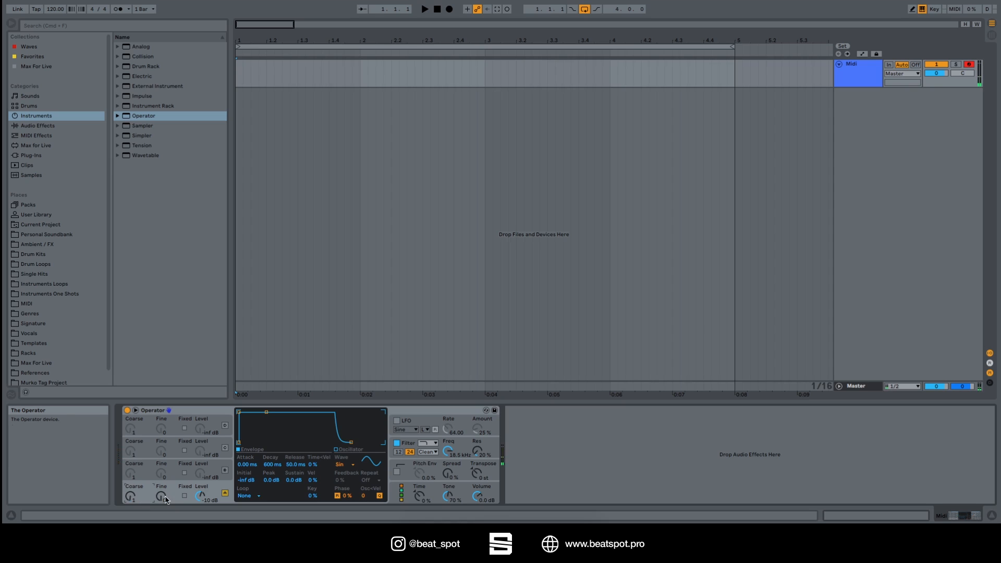
pyautogui.press('a')
pyautogui.moveTo(164, 501); pyautogui.dragTo(163, 487)
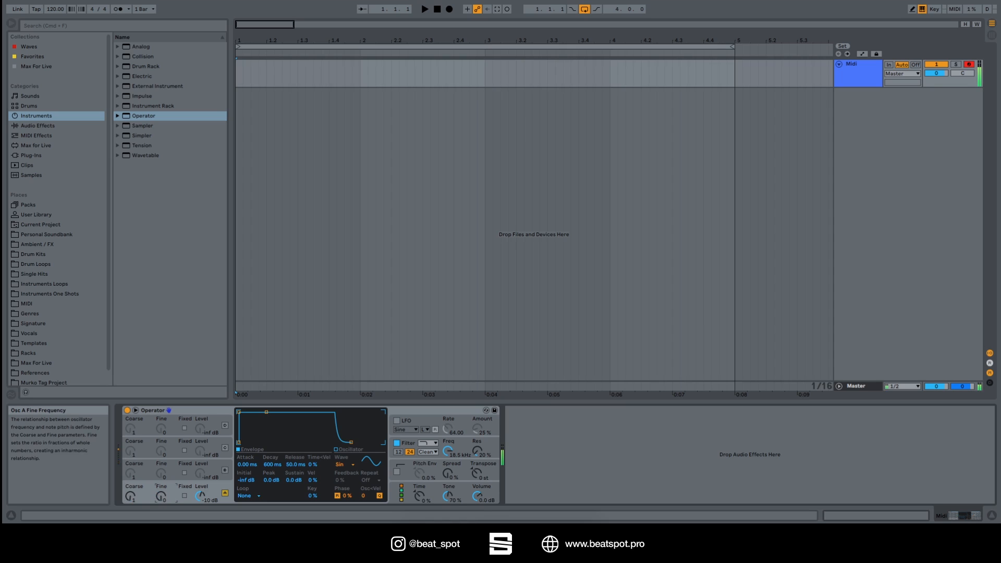
# Try a fixed frequency of about 412 Hz on oscillator A with its multiplier, and return it to note-based tuning.
pyautogui.click(184, 497)
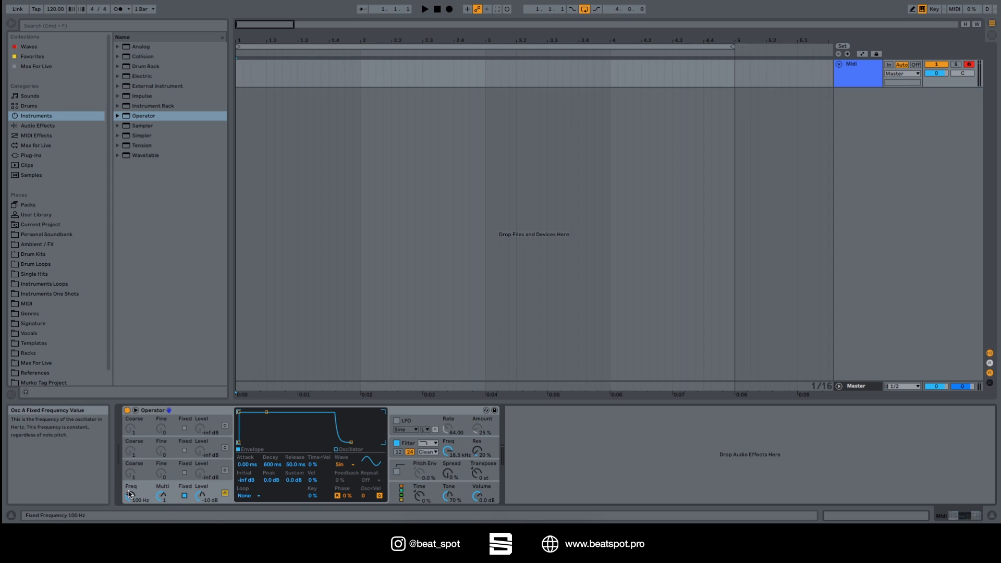
pyautogui.moveTo(127, 499); pyautogui.dragTo(127, 491)
pyautogui.press('a')
pyautogui.moveTo(162, 495)
pyautogui.mouseDown()
pyautogui.moveTo(162, 518)
pyautogui.moveTo(162, 496)
pyautogui.mouseUp()
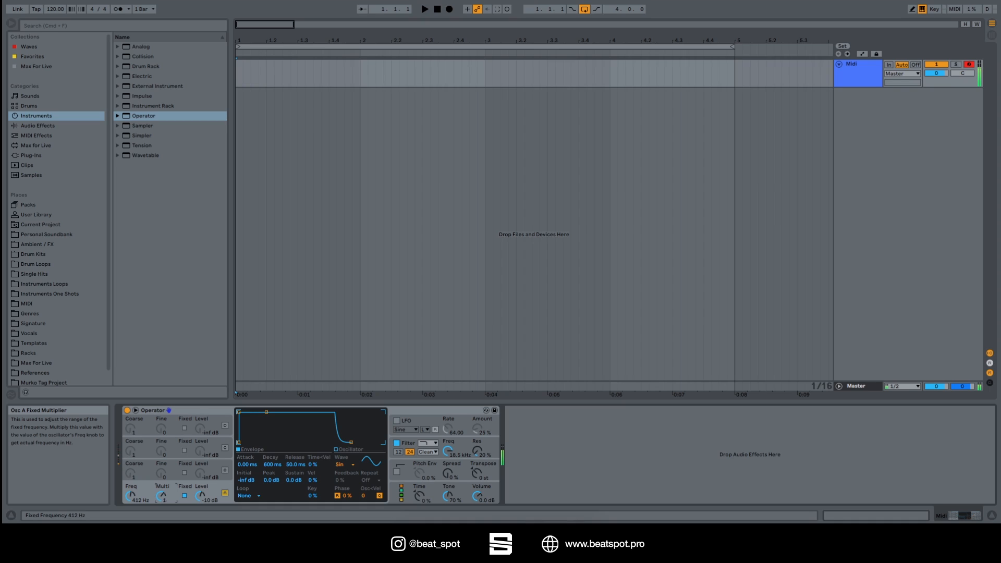
pyautogui.click(184, 495)
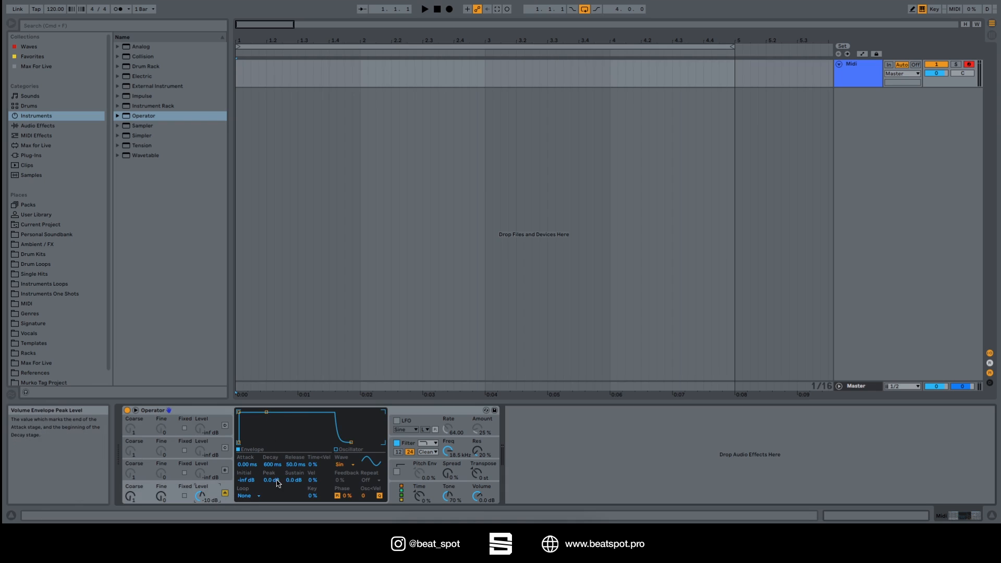
# Shape oscillator A's volume envelope with a 4.69 ms attack, 4.96 s decay, 33.9 ms release, 0.0 dB peak and -19 dB sustain.
pyautogui.moveTo(268, 413)
pyautogui.mouseDown()
pyautogui.moveTo(263, 442)
pyautogui.moveTo(287, 417)
pyautogui.moveTo(243, 415)
pyautogui.moveTo(254, 414)
pyautogui.mouseUp()
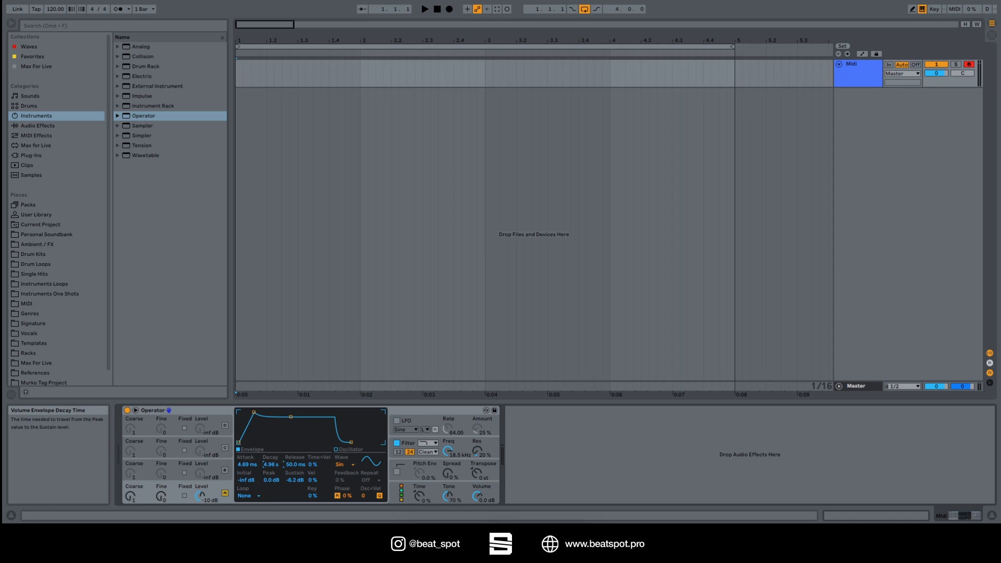
pyautogui.moveTo(291, 465); pyautogui.dragTo(271, 514)
pyautogui.click(246, 479)
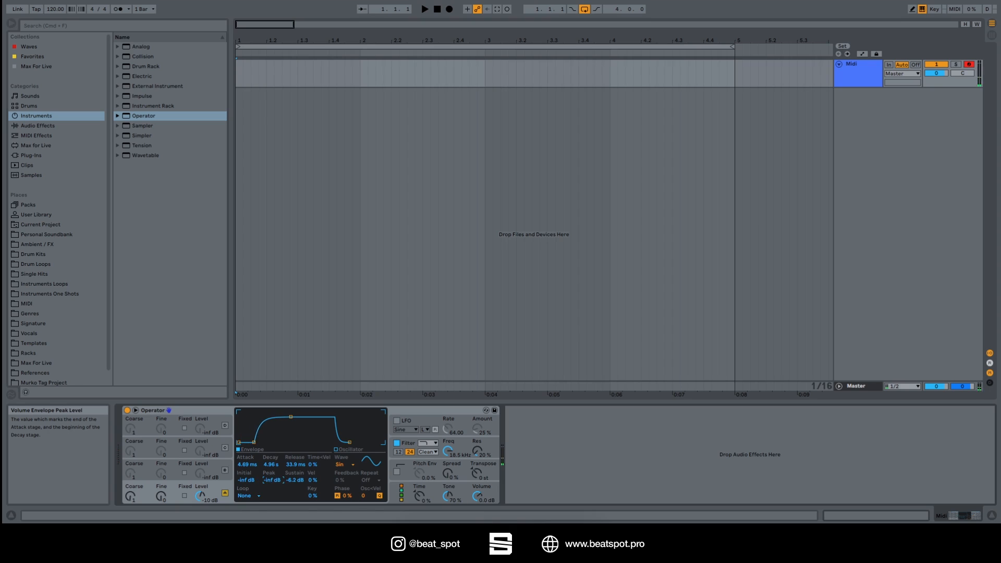
pyautogui.moveTo(270, 480); pyautogui.dragTo(270, 448)
pyautogui.moveTo(294, 480); pyautogui.dragTo(294, 499)
pyautogui.click(249, 495)
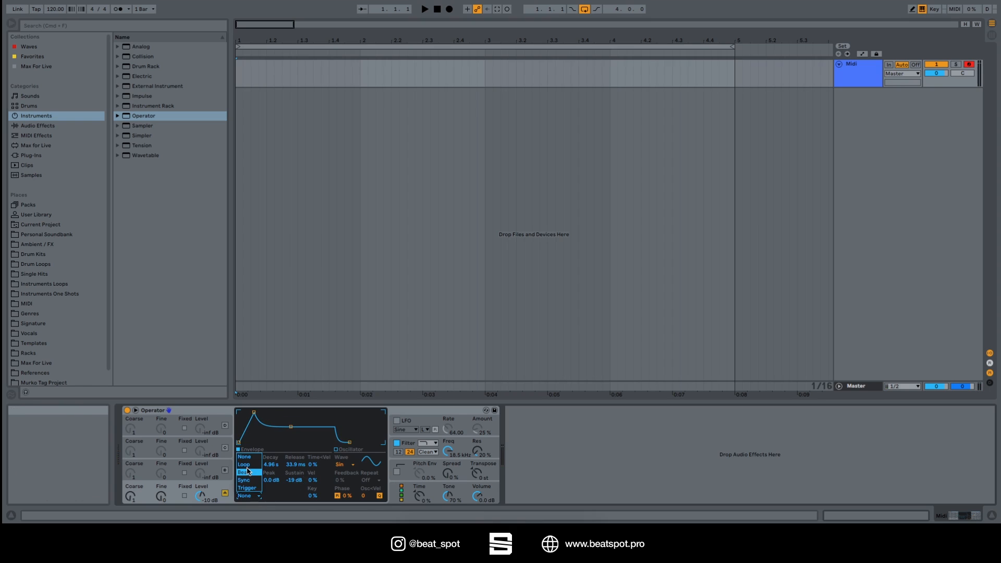
pyautogui.click(269, 493)
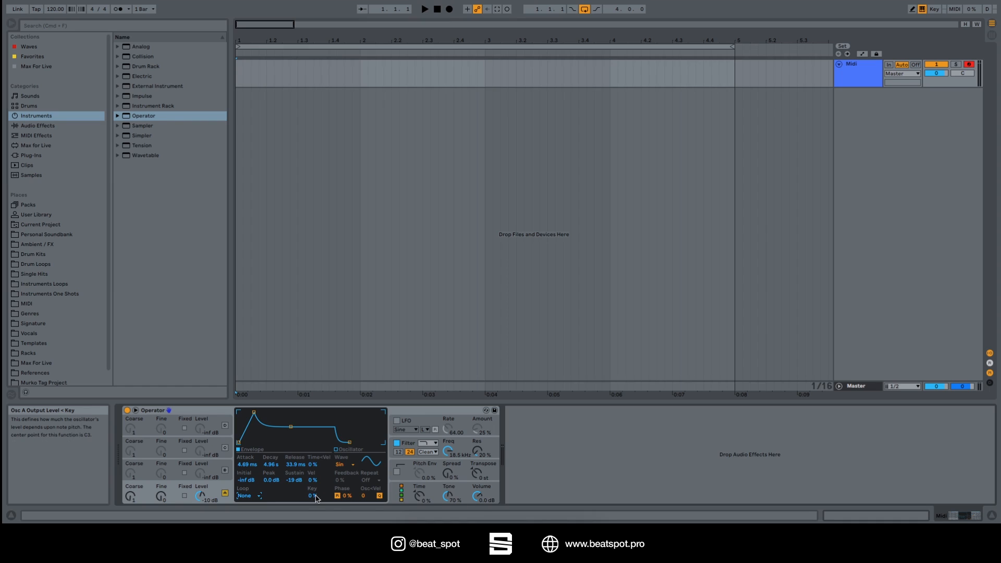
# Audition several oscillator A waveforms, including Saw 3 and Saw D, and choose Square 16.
pyautogui.click(343, 468)
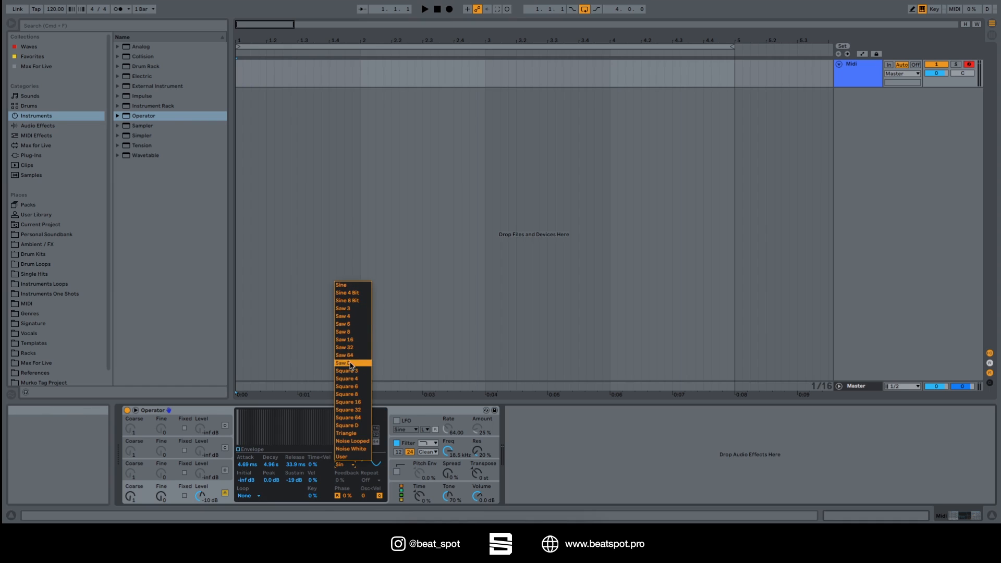
pyautogui.click(346, 309)
pyautogui.click(337, 462)
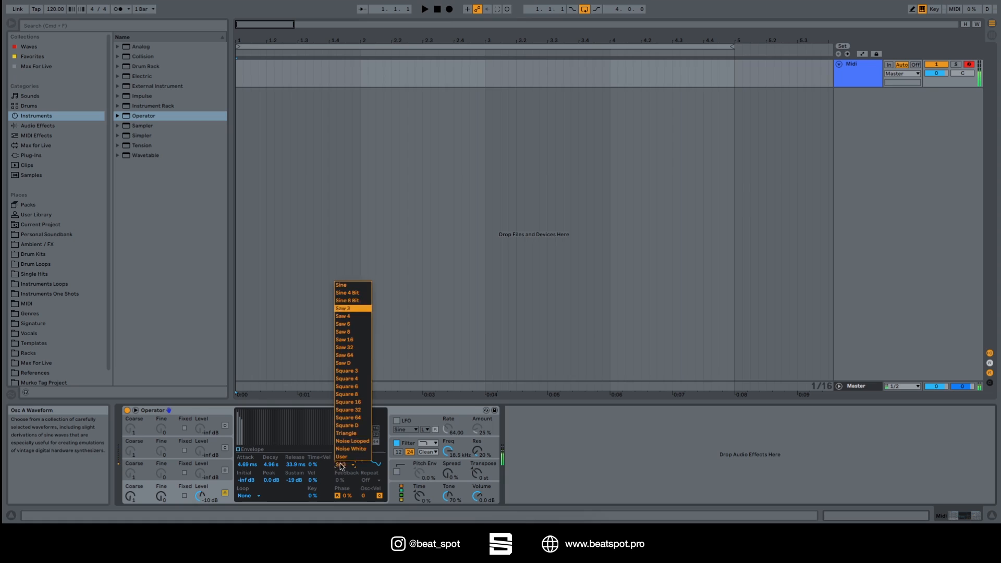
pyautogui.click(347, 302)
pyautogui.click(342, 465)
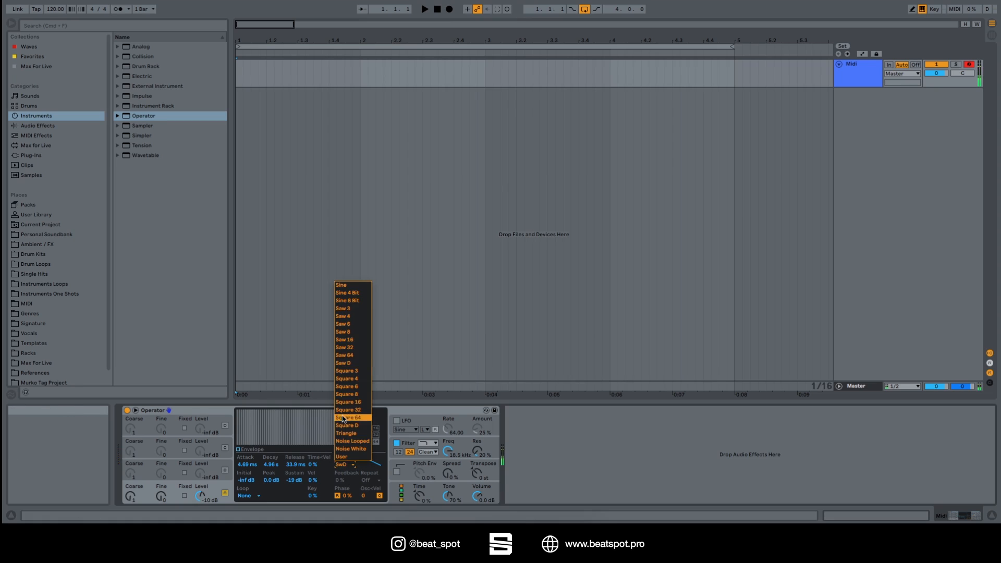
pyautogui.click(344, 407)
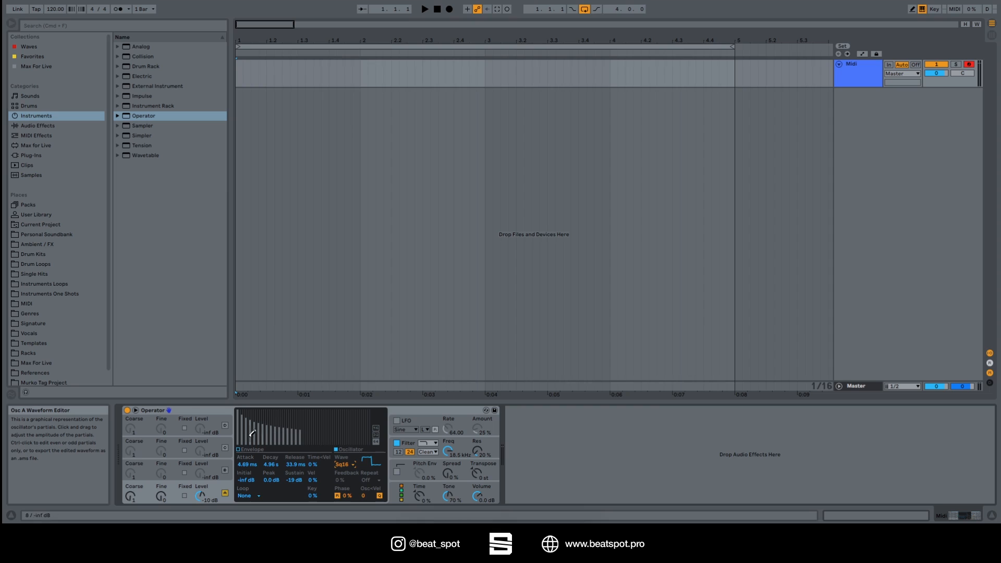
# Try drawing custom partials in oscillator A's waveform, including a pass restricted to the even partials.
pyautogui.moveTo(246, 428)
pyautogui.mouseDown()
pyautogui.moveTo(238, 413)
pyautogui.moveTo(279, 432)
pyautogui.moveTo(372, 428)
pyautogui.moveTo(315, 435)
pyautogui.moveTo(240, 410)
pyautogui.moveTo(269, 417)
pyautogui.moveTo(254, 423)
pyautogui.moveTo(317, 412)
pyautogui.moveTo(349, 431)
pyautogui.moveTo(279, 431)
pyautogui.moveTo(311, 434)
pyautogui.moveTo(269, 421)
pyautogui.mouseUp()
pyautogui.rightClick(268, 422)
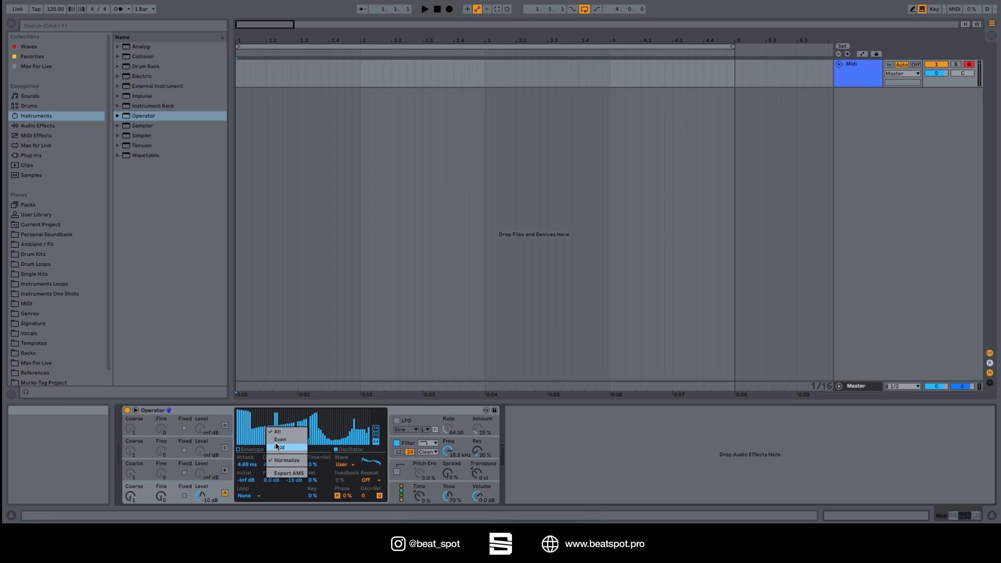
pyautogui.click(277, 440)
pyautogui.moveTo(240, 410)
pyautogui.mouseDown()
pyautogui.moveTo(254, 437)
pyautogui.moveTo(371, 437)
pyautogui.mouseUp()
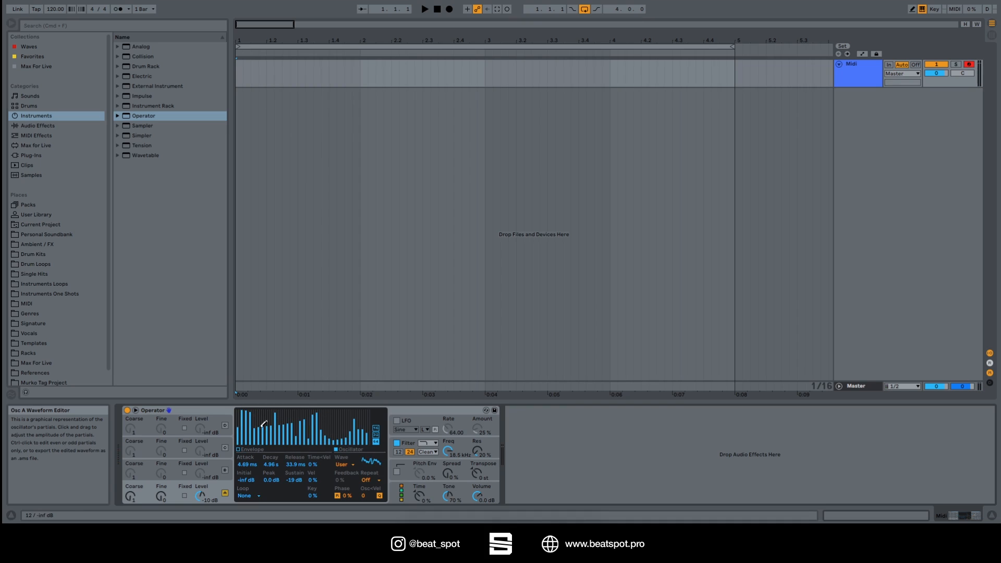
pyautogui.rightClick(243, 428)
pyautogui.click(255, 441)
pyautogui.moveTo(241, 426)
pyautogui.mouseDown()
pyautogui.moveTo(261, 433)
pyautogui.moveTo(331, 404)
pyautogui.moveTo(386, 402)
pyautogui.mouseUp()
pyautogui.moveTo(339, 429)
pyautogui.mouseDown()
pyautogui.moveTo(367, 410)
pyautogui.moveTo(250, 442)
pyautogui.moveTo(239, 405)
pyautogui.moveTo(271, 425)
pyautogui.moveTo(263, 420)
pyautogui.moveTo(278, 418)
pyautogui.moveTo(275, 436)
pyautogui.mouseUp()
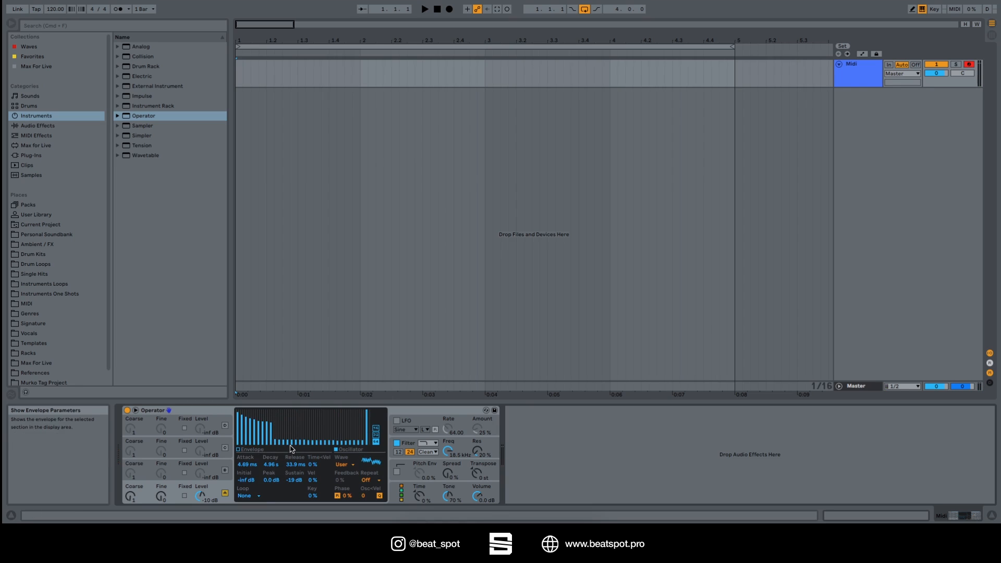
# Try the Repeat values 1/4, 1/2 and 1 on oscillator A's custom waveform.
pyautogui.click(367, 480)
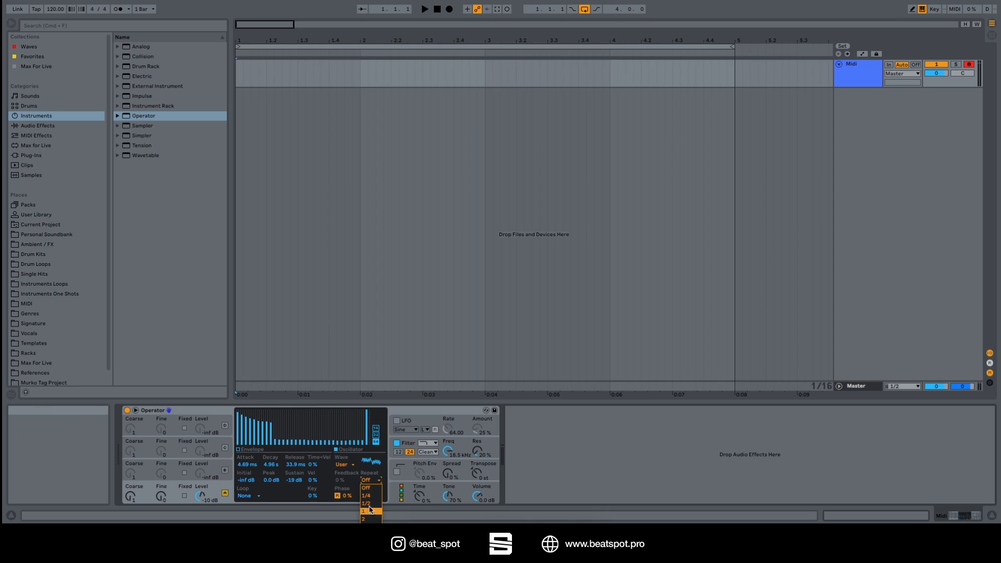
pyautogui.click(367, 495)
pyautogui.click(372, 480)
pyautogui.click(368, 503)
pyautogui.click(369, 480)
pyautogui.click(373, 511)
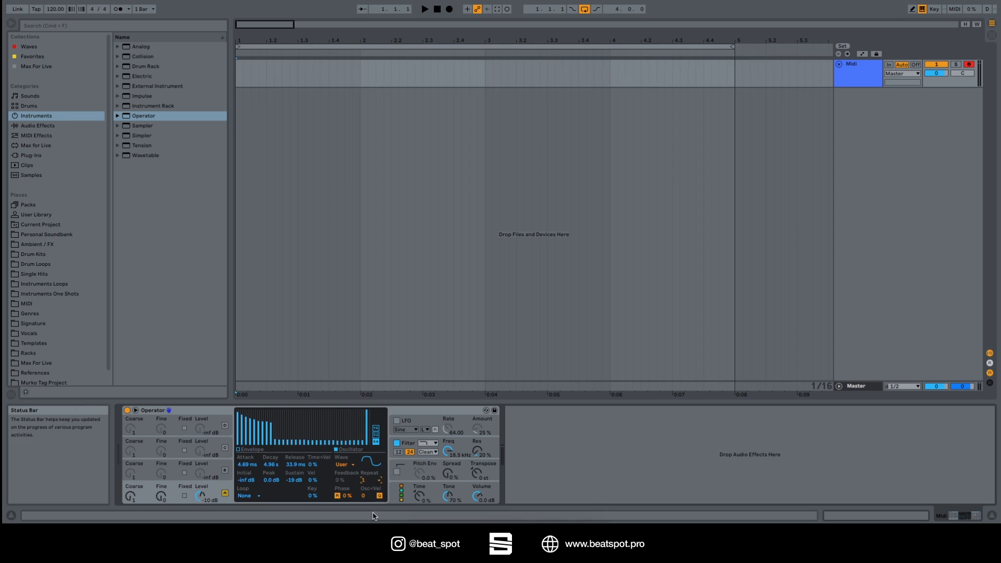
pyautogui.click(369, 479)
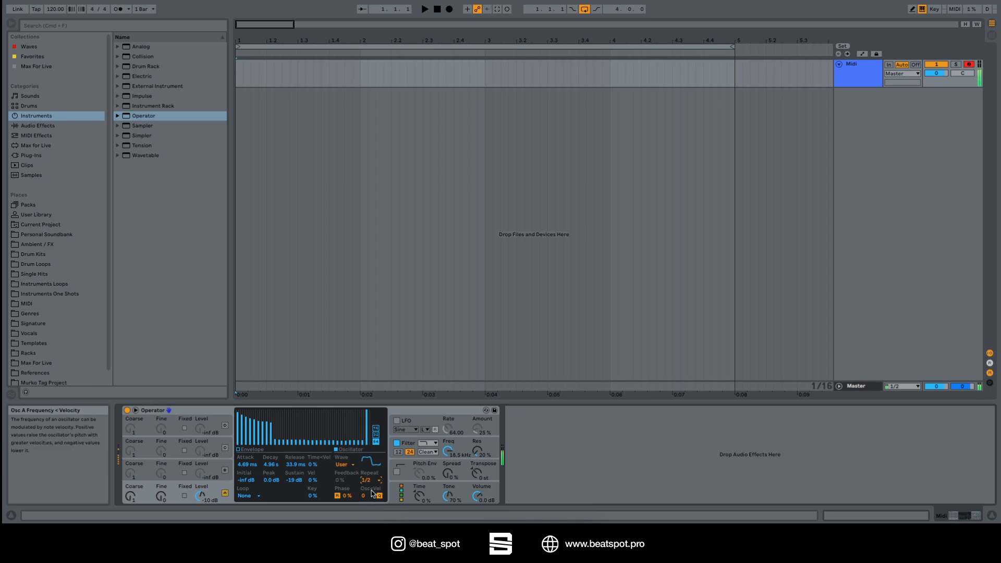
pyautogui.click(373, 495)
# Set oscillator A's feedback to 100% and select the algorithm with all four oscillators side by side.
pyautogui.moveTo(339, 499)
pyautogui.mouseDown()
pyautogui.moveTo(340, 466)
pyautogui.moveTo(339, 499)
pyautogui.mouseUp()
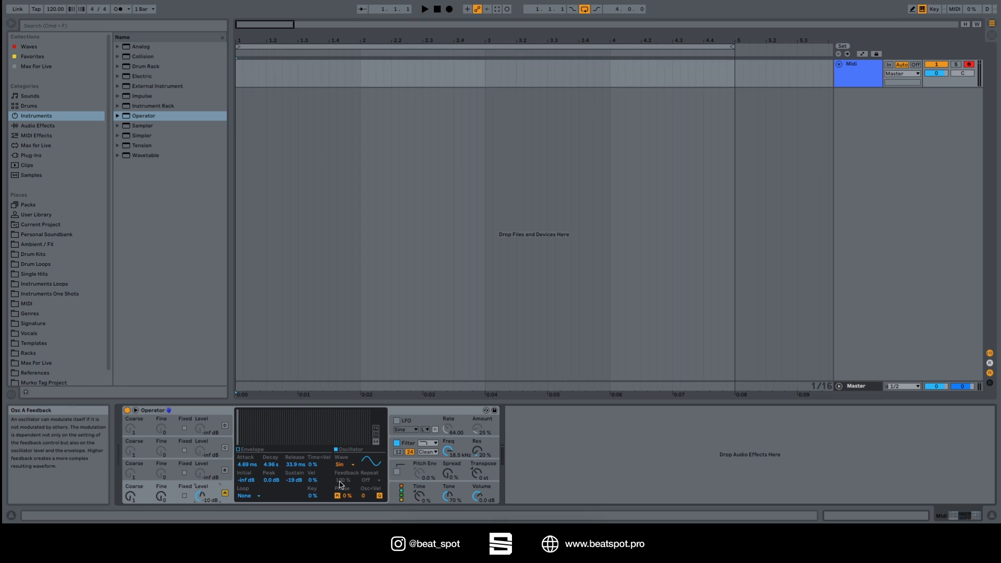
pyautogui.click(401, 499)
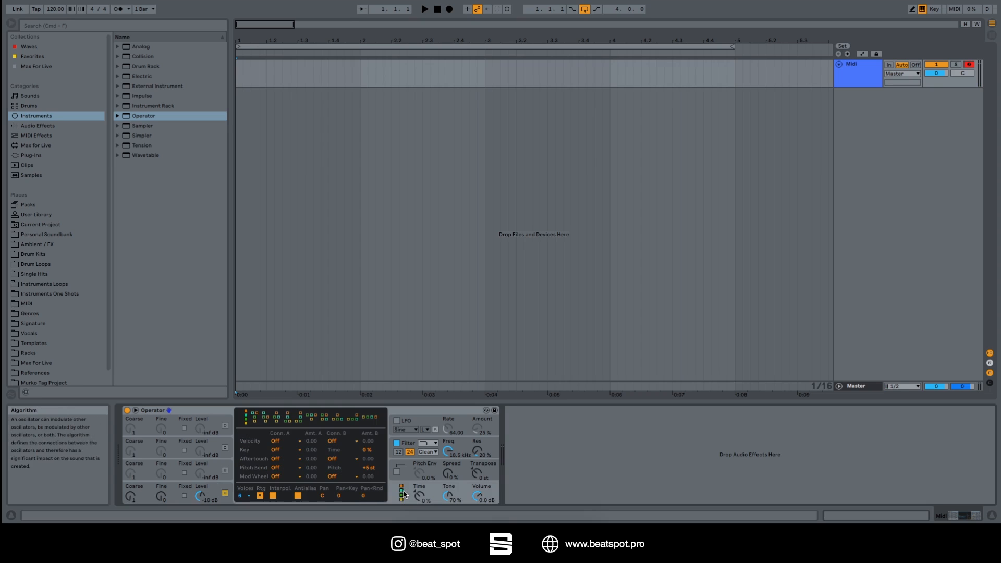
pyautogui.click(369, 419)
pyautogui.click(208, 493)
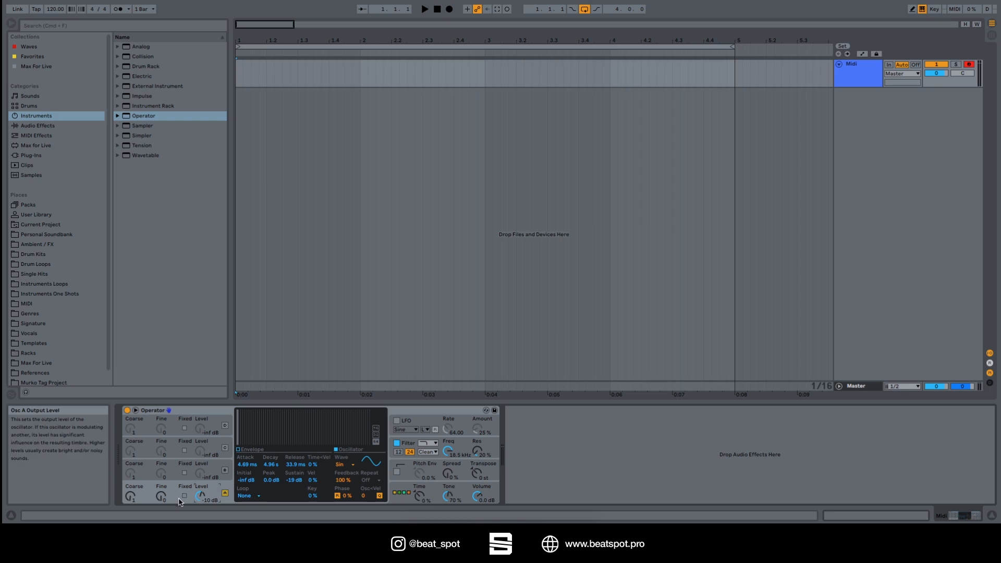
pyautogui.moveTo(339, 477); pyautogui.dragTo(343, 482)
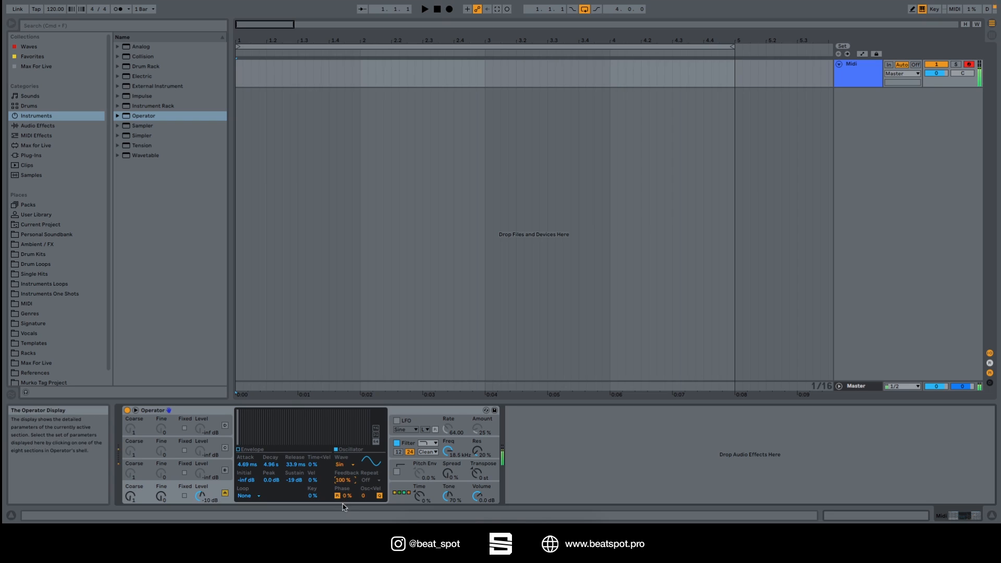
# Enable the LFO and shape its envelope with a 99.1 ms attack, 18.1 s decay, 631 ms release, -23 dB initial level and -inf dB sustain.
pyautogui.click(215, 422)
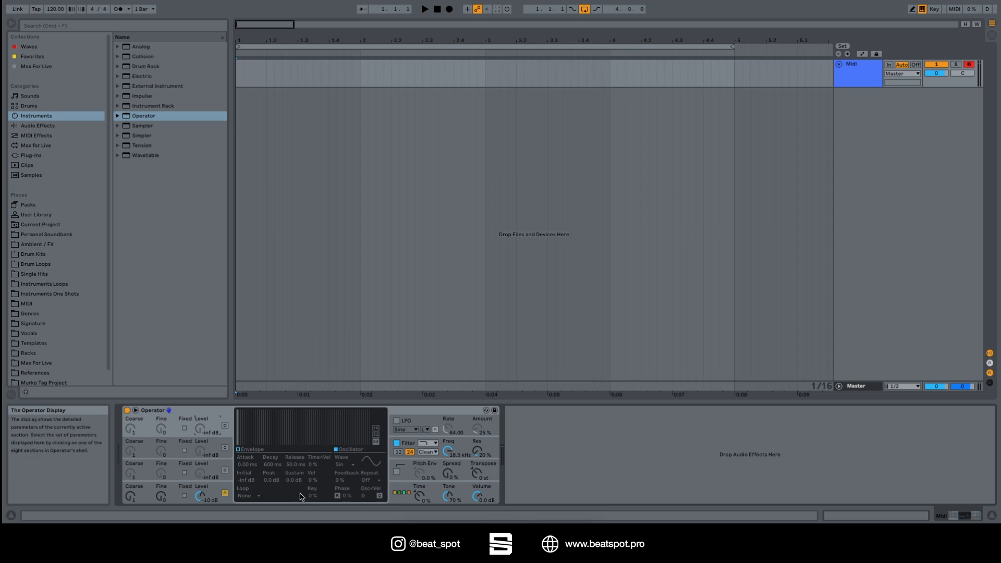
pyautogui.click(427, 425)
pyautogui.click(396, 420)
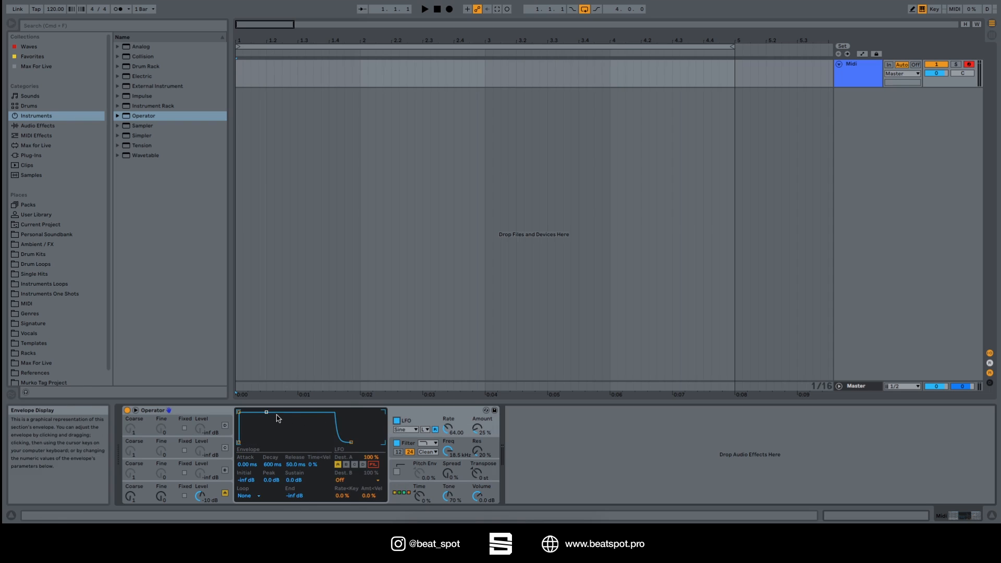
pyautogui.moveTo(267, 412)
pyautogui.mouseDown()
pyautogui.moveTo(267, 442)
pyautogui.moveTo(286, 412)
pyautogui.mouseUp()
pyautogui.moveTo(246, 464); pyautogui.dragTo(295, 446)
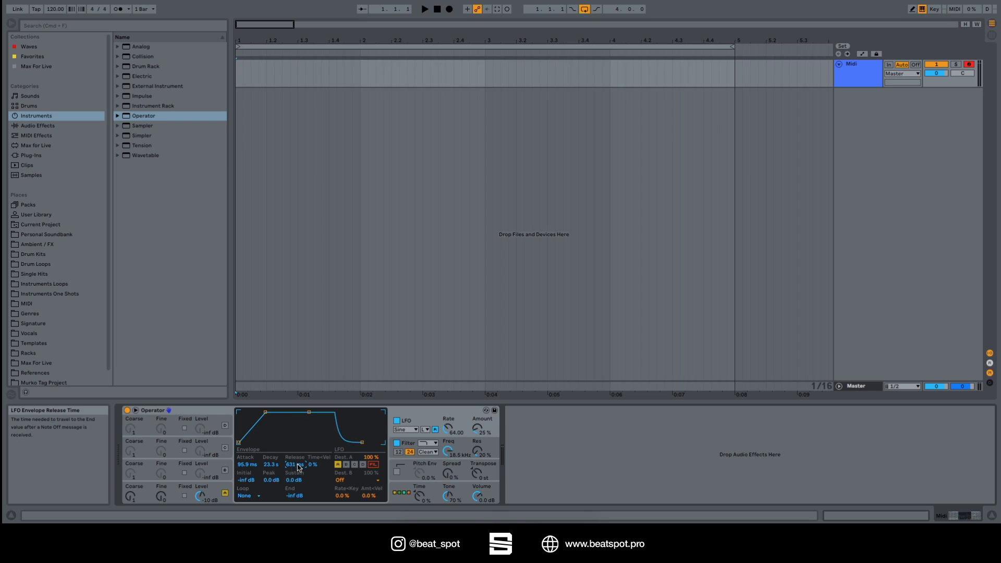
pyautogui.moveTo(256, 483); pyautogui.dragTo(291, 481)
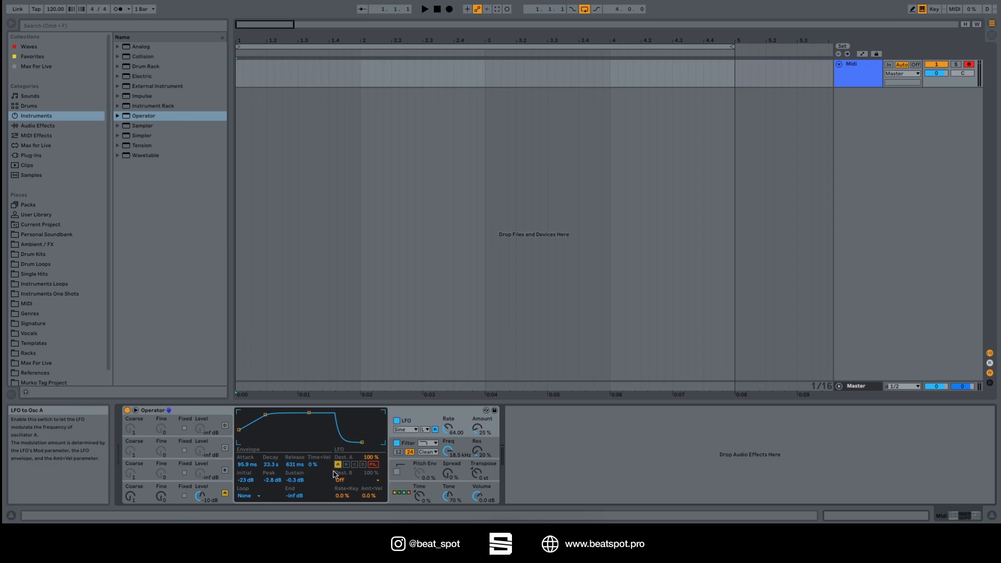
pyautogui.moveTo(265, 415); pyautogui.dragTo(312, 446)
# Route the LFO to the filter, set its rate to 89.79 and amount to 48%, and set the filter frequency to 2.41 kHz.
pyautogui.click(373, 464)
pyautogui.moveTo(454, 432); pyautogui.dragTo(446, 476)
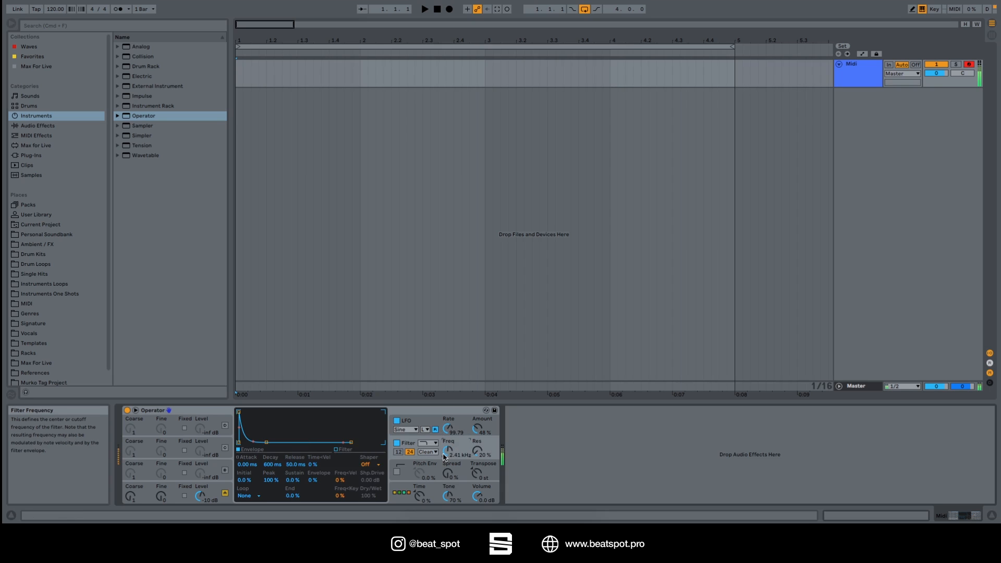
pyautogui.click(389, 437)
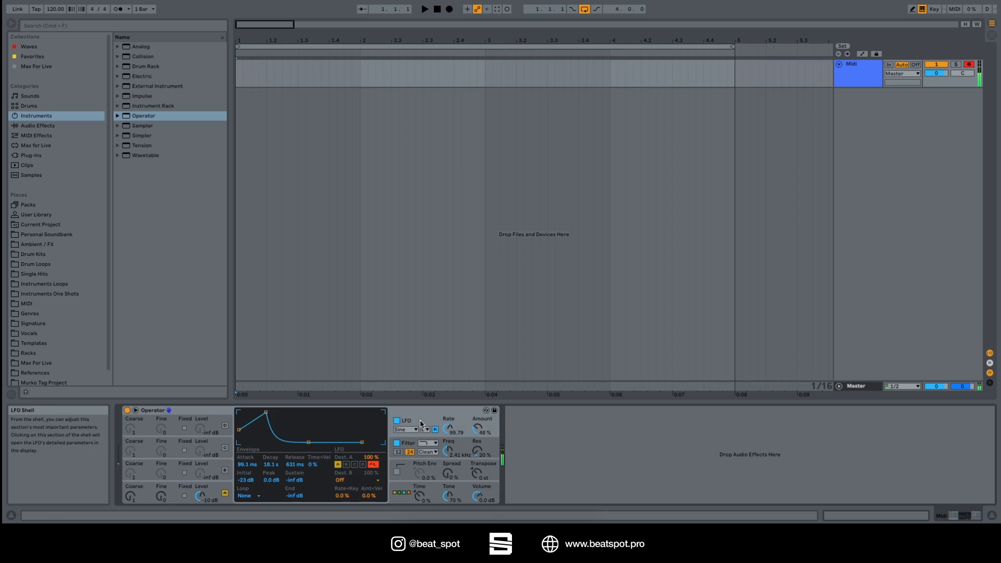
pyautogui.click(345, 480)
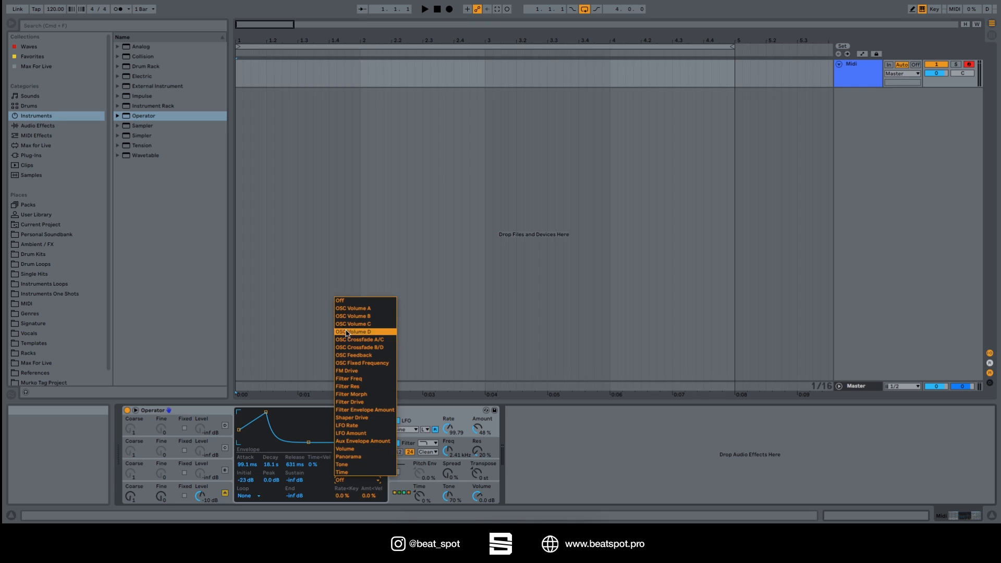
pyautogui.click(312, 486)
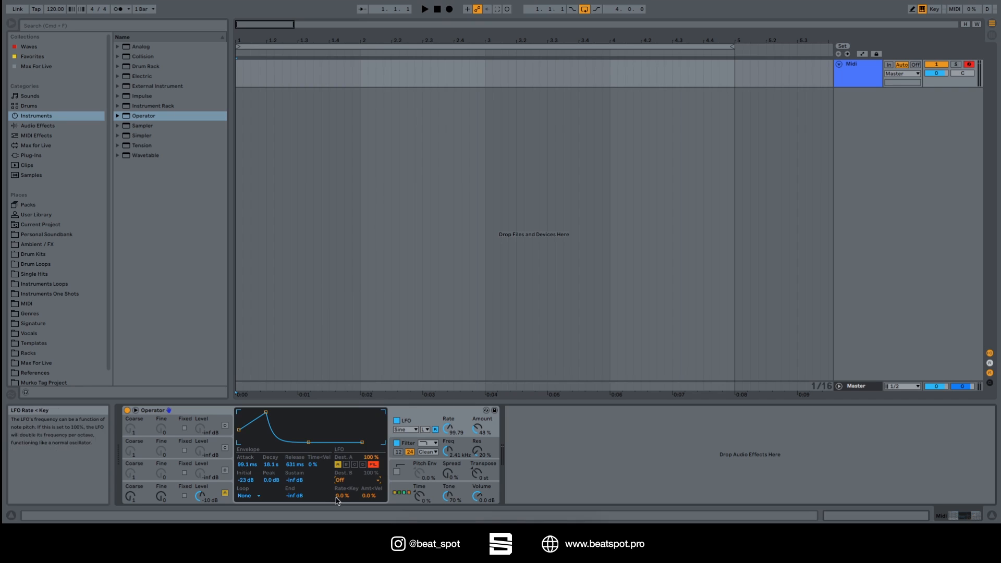
# Set the filter envelope's attack to 20.0 s and its peak to 97%.
pyautogui.click(394, 450)
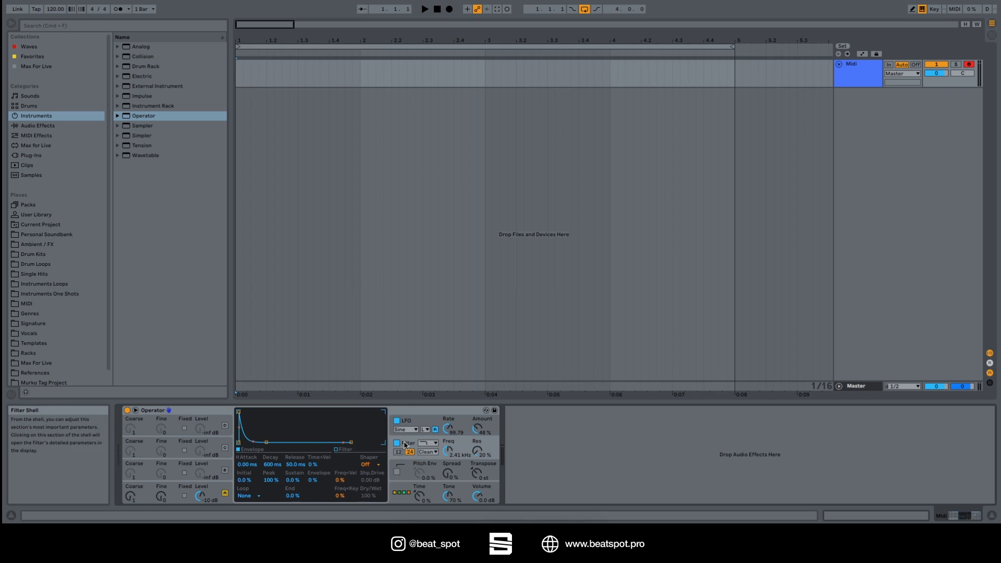
pyautogui.moveTo(239, 412); pyautogui.dragTo(287, 414)
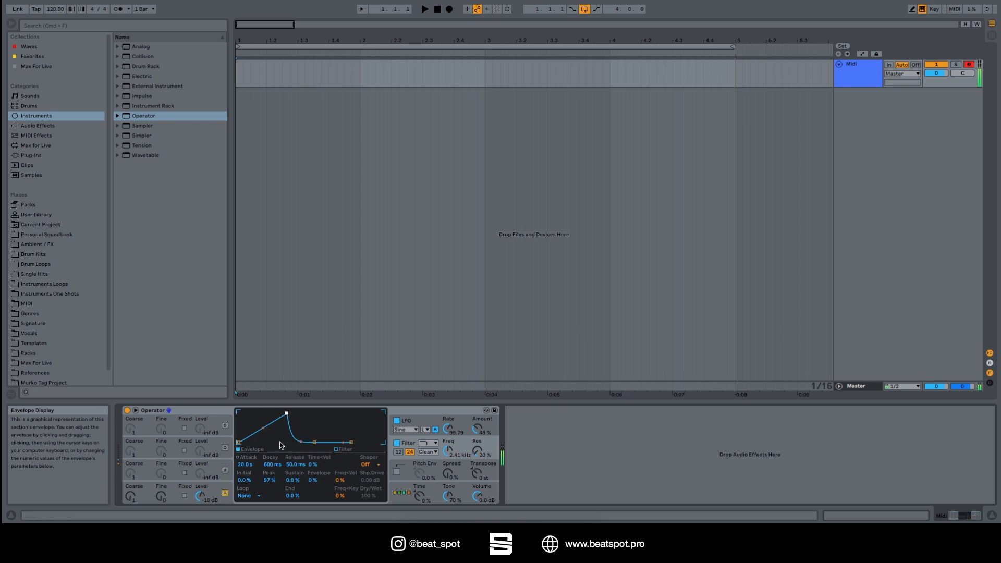
# Try the Soft filter shaper at 12.0 dB drive with the filter frequency at 1.11 kHz and resonance at 23%.
pyautogui.click(367, 463)
pyautogui.click(370, 480)
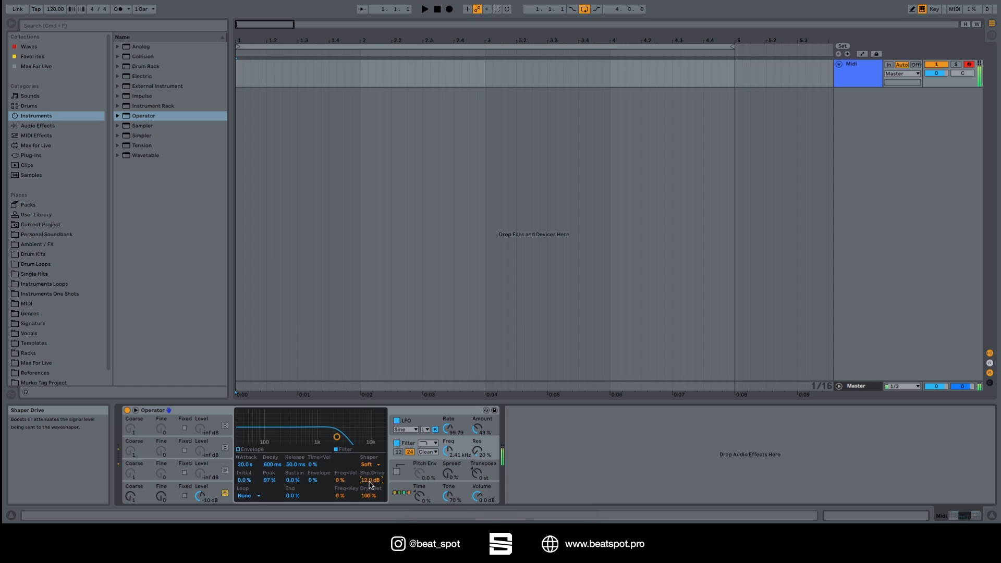
pyautogui.moveTo(337, 437)
pyautogui.mouseDown()
pyautogui.moveTo(255, 441)
pyautogui.moveTo(326, 439)
pyautogui.mouseUp()
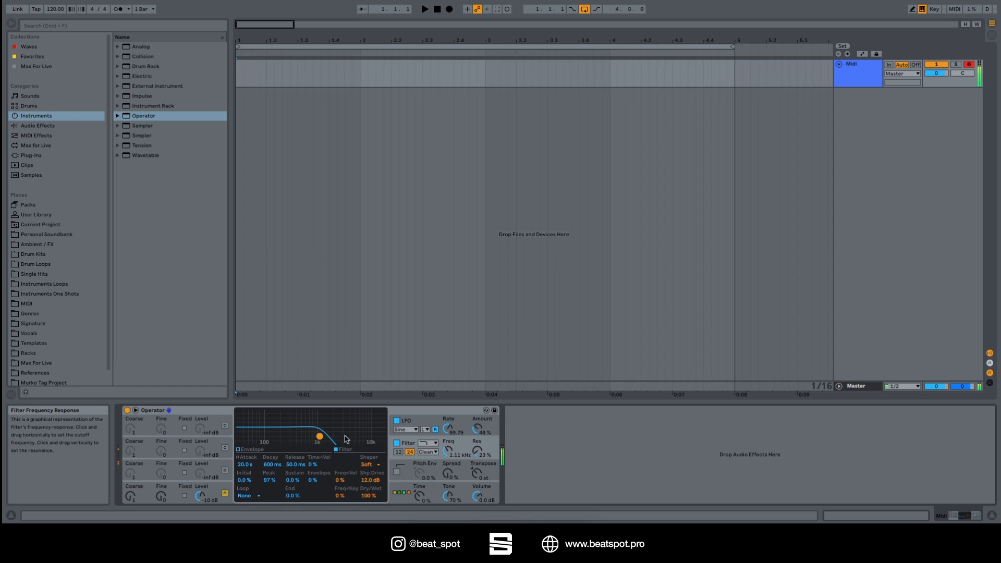
# Turn off the LFO and switch the filter shaper to Hard with a drive of 4.69 dB.
pyautogui.click(396, 420)
pyautogui.click(405, 444)
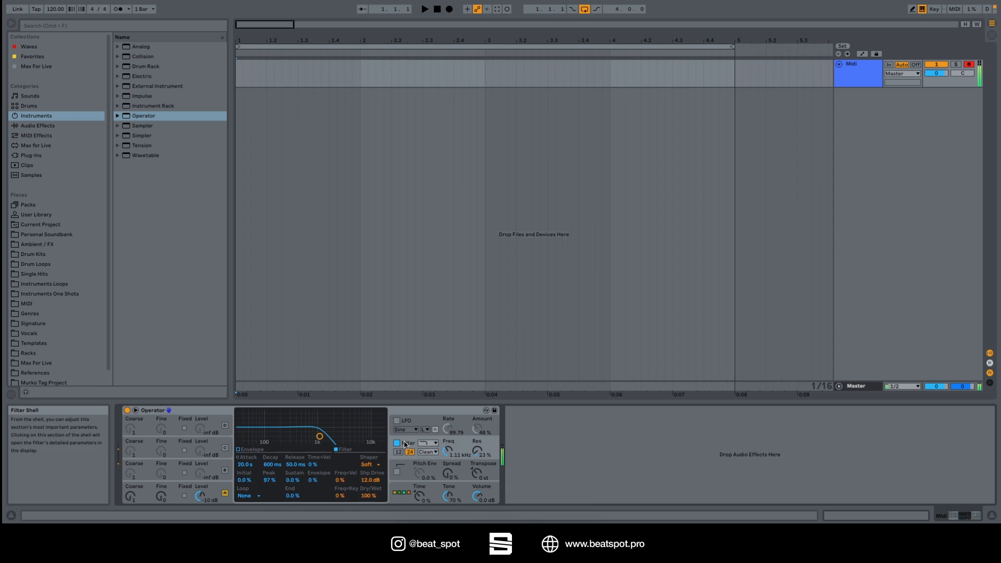
pyautogui.click(368, 464)
pyautogui.click(368, 485)
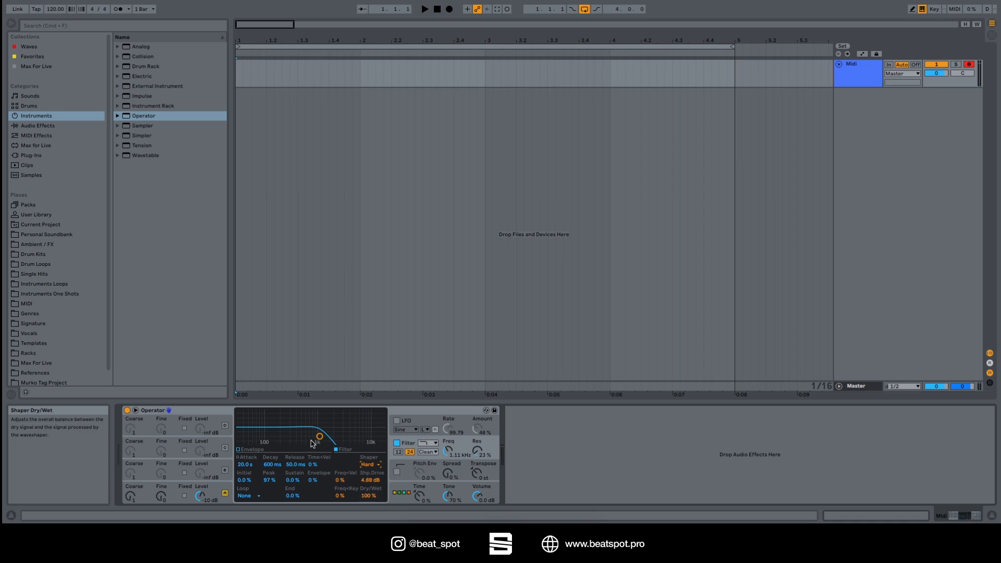
# Set the filter frequency to 2.64 kHz and try the high-pass and band-pass types, ending on the notch type.
pyautogui.moveTo(320, 437)
pyautogui.mouseDown()
pyautogui.moveTo(297, 437)
pyautogui.moveTo(339, 436)
pyautogui.mouseUp()
pyautogui.click(425, 443)
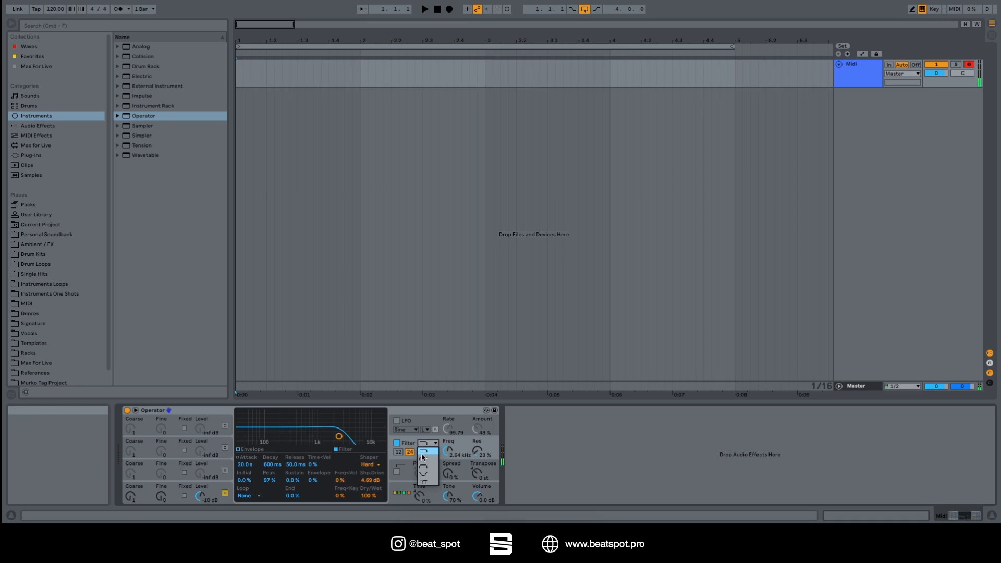
pyautogui.click(426, 460)
pyautogui.click(427, 443)
pyautogui.click(424, 467)
pyautogui.click(427, 444)
pyautogui.click(423, 476)
# Compare the filter's 12 and 24 dB slopes, ending on 24 dB.
pyautogui.click(399, 452)
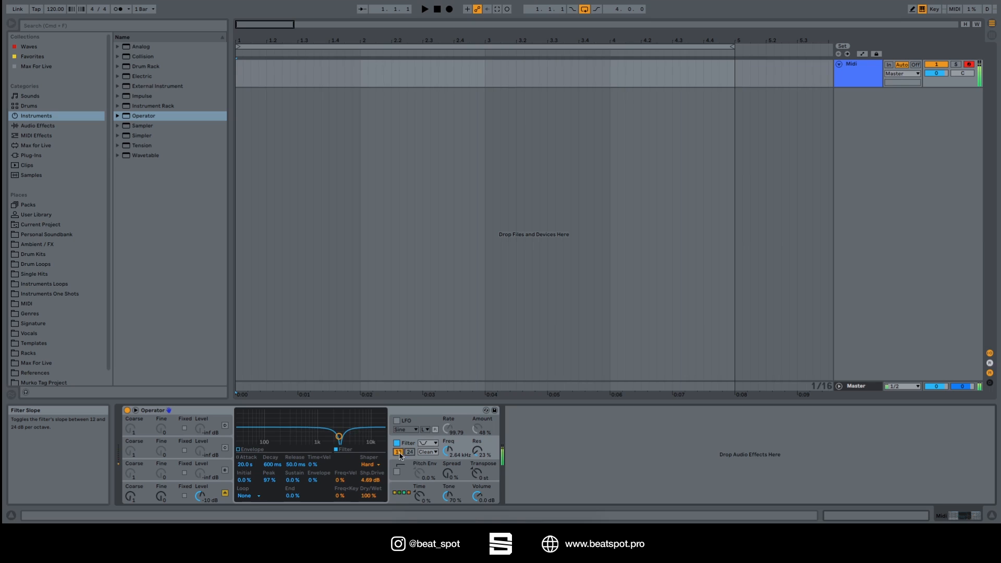
pyautogui.click(409, 454)
pyautogui.click(400, 453)
pyautogui.click(408, 453)
# Switch the filter circuit to OSR, audition its drive, and set the frequency to 1.01 kHz with 59% resonance.
pyautogui.click(426, 452)
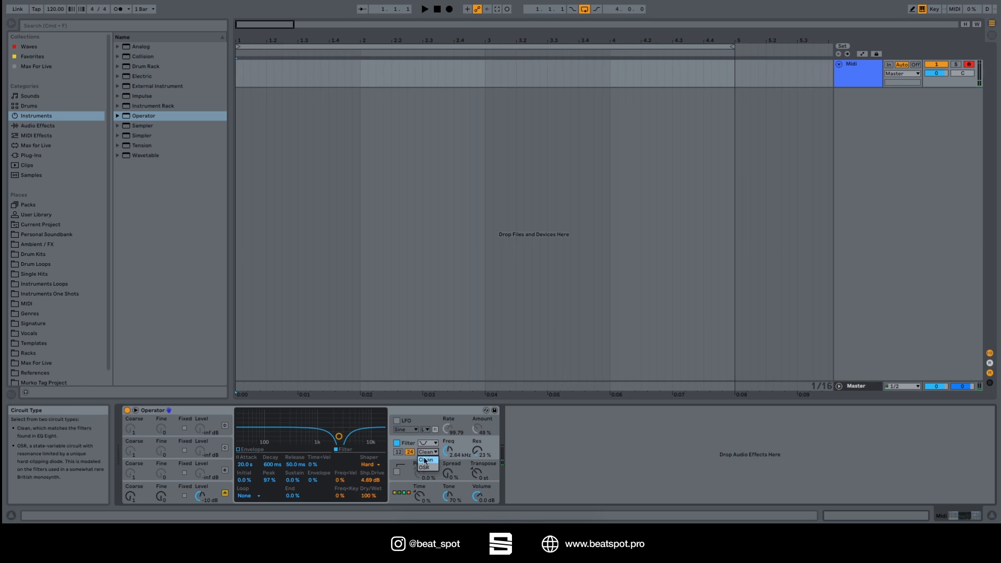
pyautogui.click(423, 467)
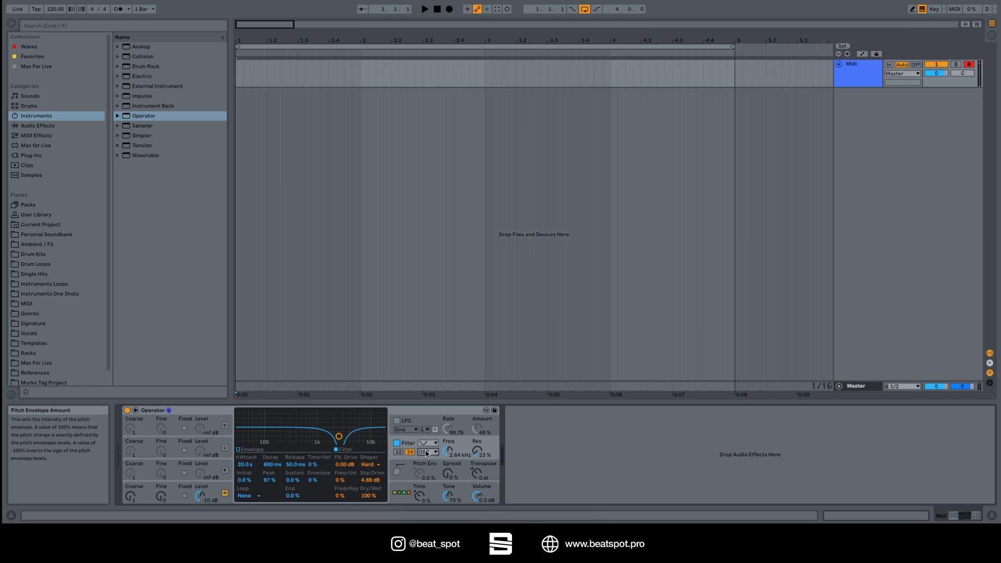
pyautogui.moveTo(344, 465); pyautogui.dragTo(344, 453)
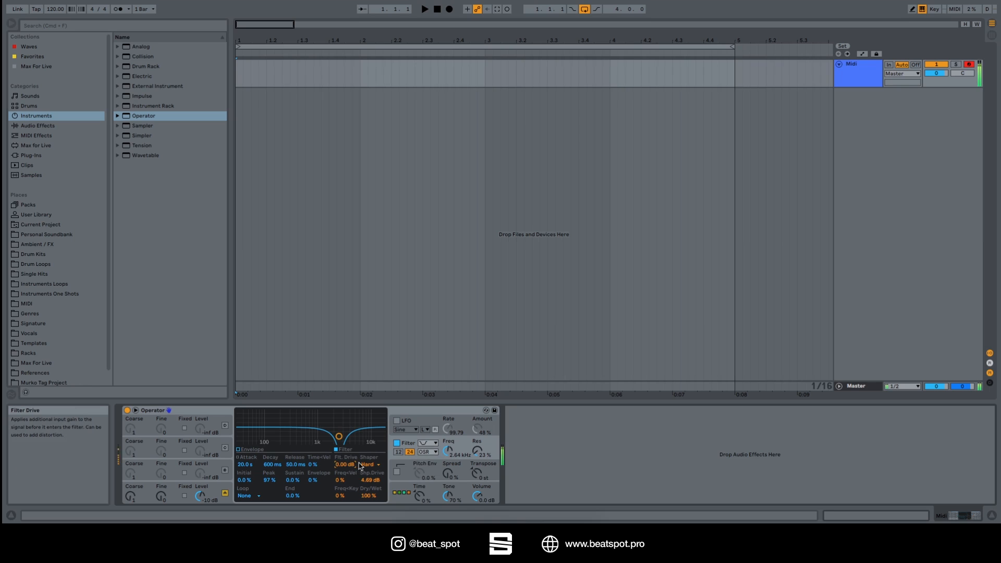
pyautogui.moveTo(477, 451)
pyautogui.mouseDown()
pyautogui.moveTo(447, 447)
pyautogui.moveTo(447, 472)
pyautogui.moveTo(447, 458)
pyautogui.moveTo(477, 446)
pyautogui.moveTo(477, 433)
pyautogui.moveTo(477, 448)
pyautogui.mouseUp()
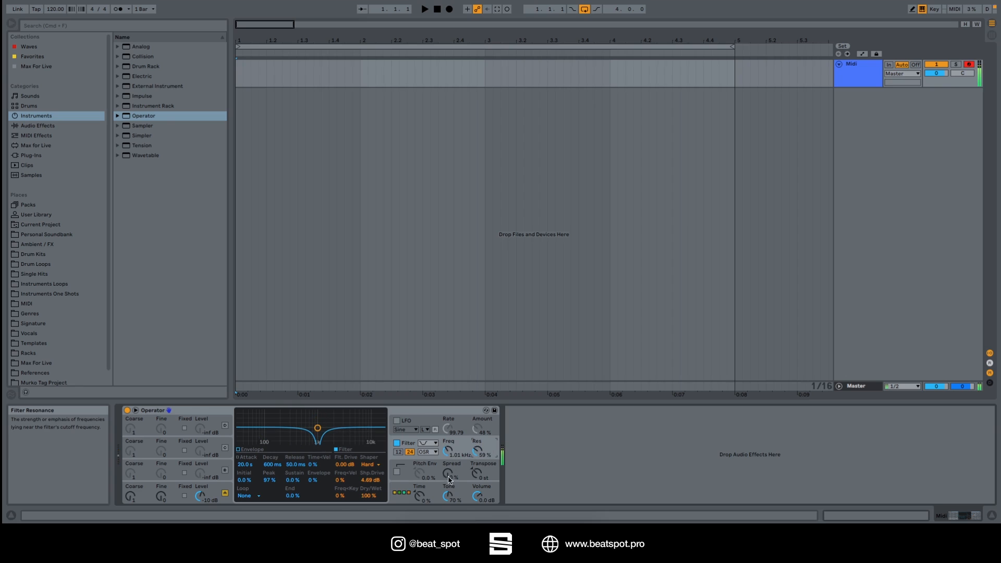
# Turn off the filter and enable the pitch envelope with 70% amount, 351 ms decay, +48 st peak and +6 st sustain.
pyautogui.click(397, 444)
pyautogui.click(396, 471)
pyautogui.moveTo(419, 473); pyautogui.dragTo(419, 467)
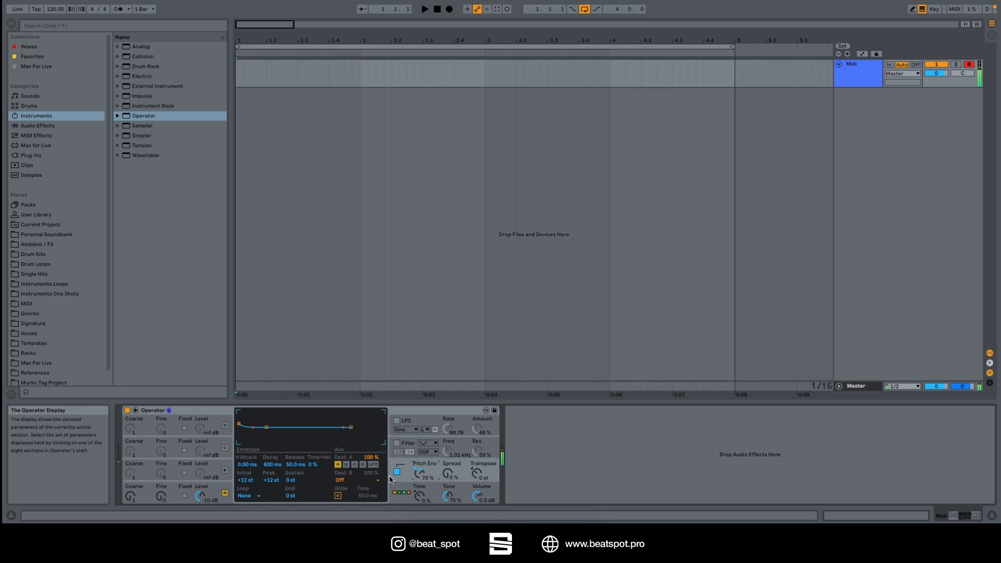
pyautogui.moveTo(239, 423); pyautogui.dragTo(264, 426)
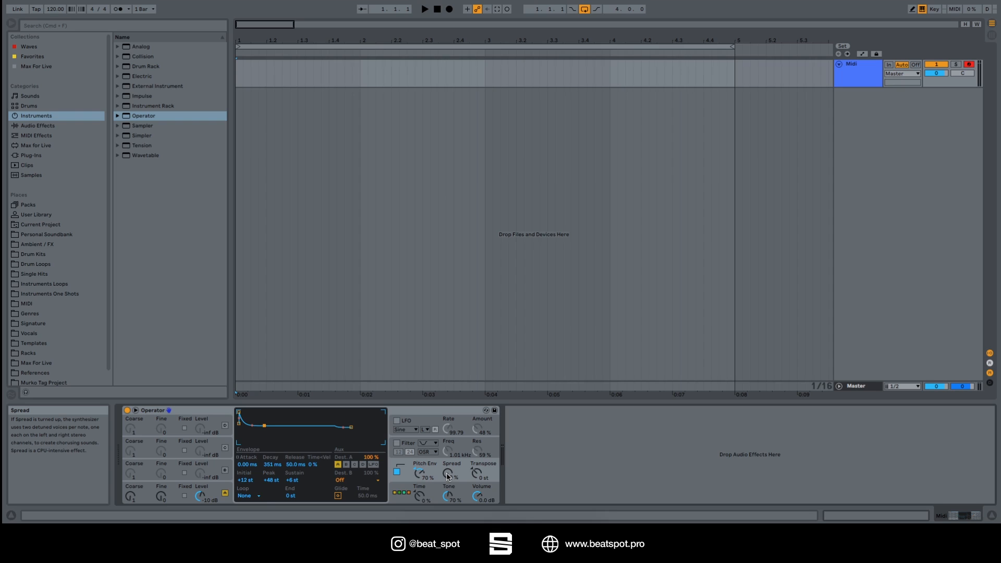
# Audition Spread, set it to 59%, and limit the synth to 2 voices.
pyautogui.moveTo(448, 473); pyautogui.dragTo(447, 465)
pyautogui.moveTo(448, 473); pyautogui.dragTo(448, 515)
pyautogui.click(403, 490)
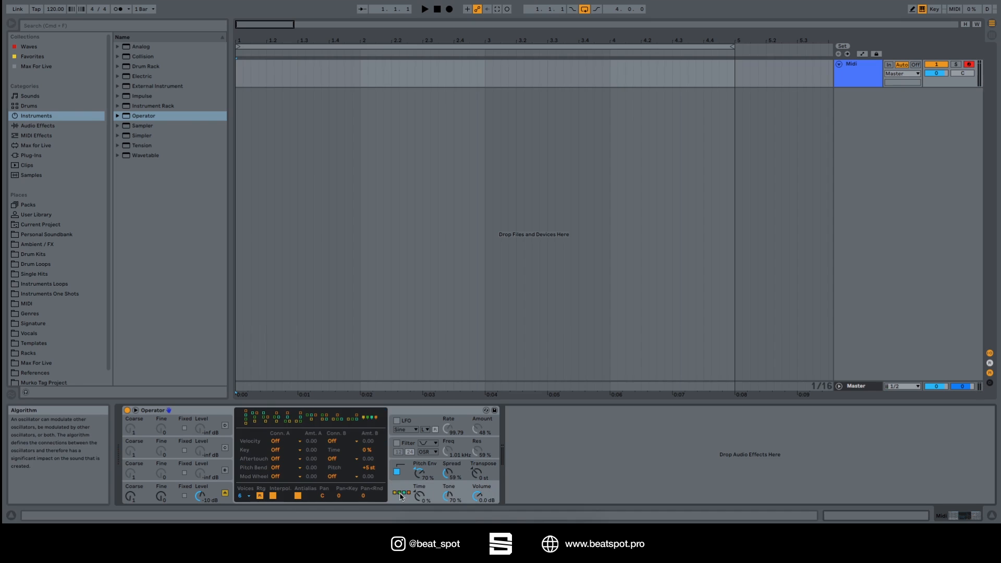
pyautogui.click(241, 496)
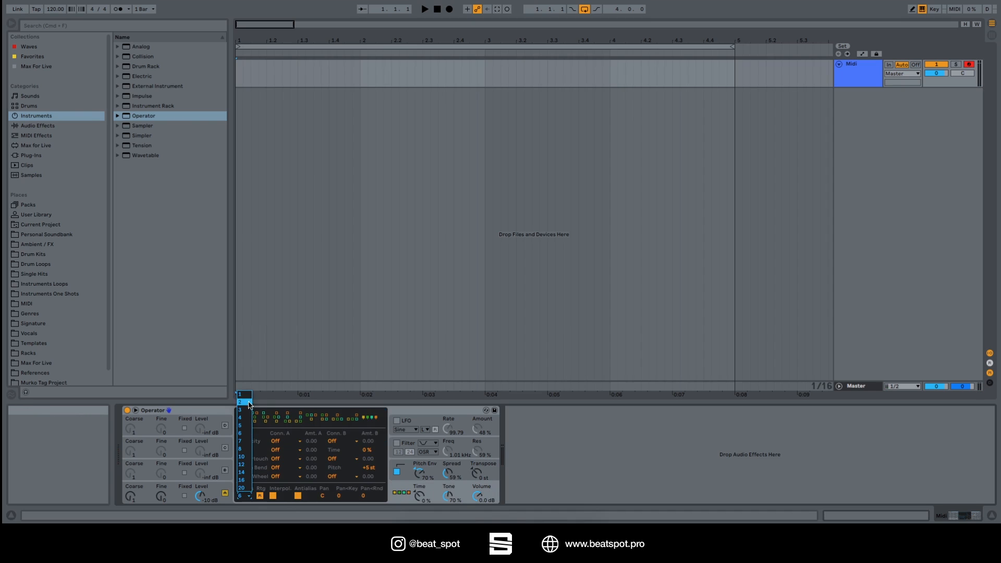
pyautogui.click(248, 402)
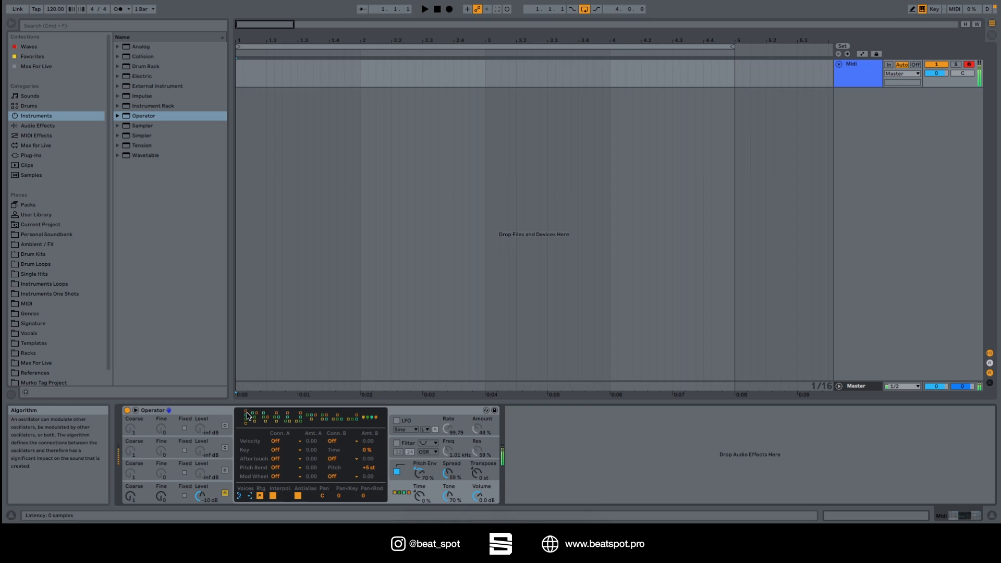
# Compare Spread at 0% and 58%, leaving it at 58%, and set the global transpose to +1 st.
pyautogui.click(402, 478)
pyautogui.moveTo(447, 472); pyautogui.dragTo(447, 500)
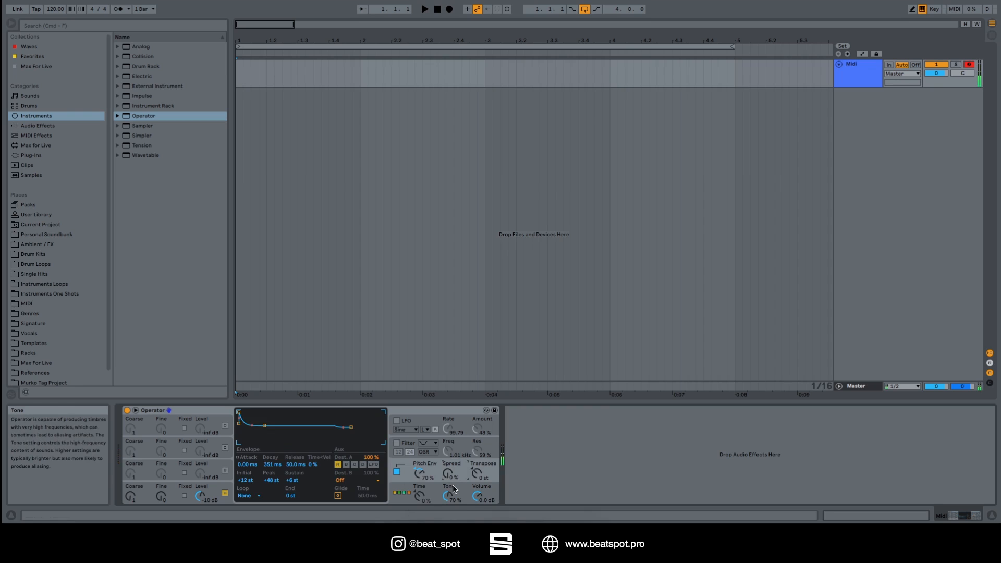
pyautogui.moveTo(441, 480); pyautogui.dragTo(442, 471)
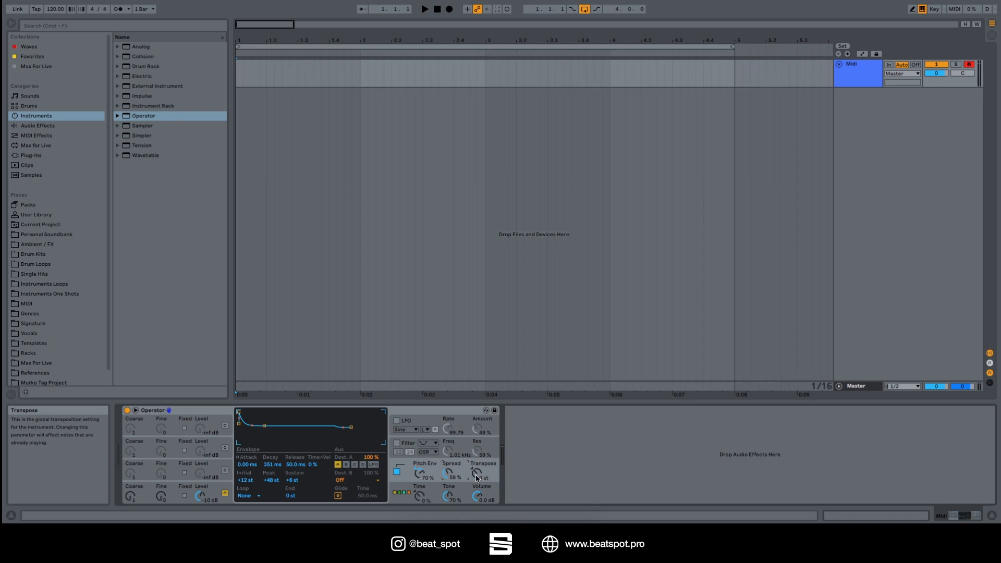
pyautogui.moveTo(476, 472); pyautogui.dragTo(475, 465)
pyautogui.moveTo(476, 472); pyautogui.dragTo(476, 484)
# Toggle the pitch envelope off and back on, and turn on Glide.
pyautogui.click(397, 472)
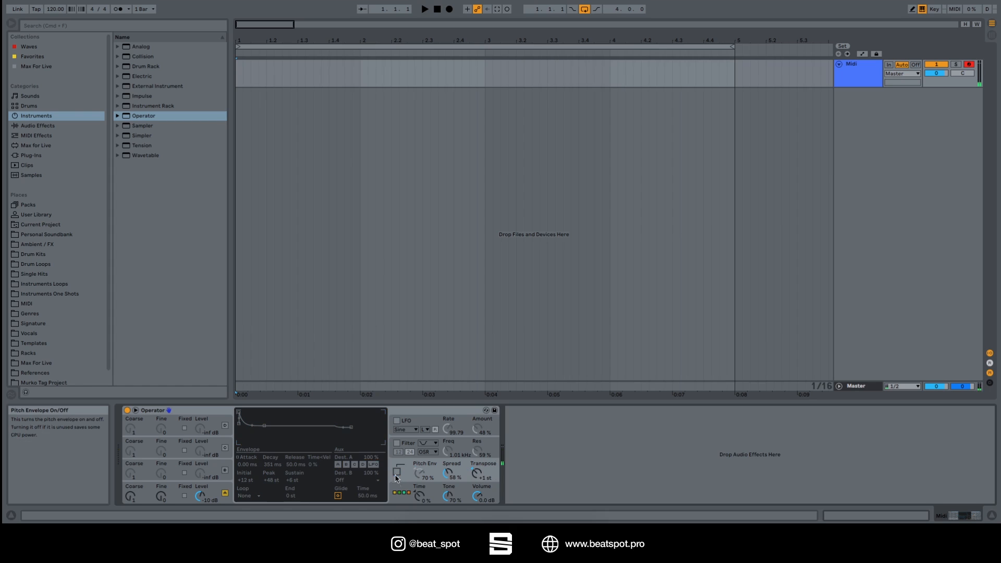
pyautogui.click(397, 473)
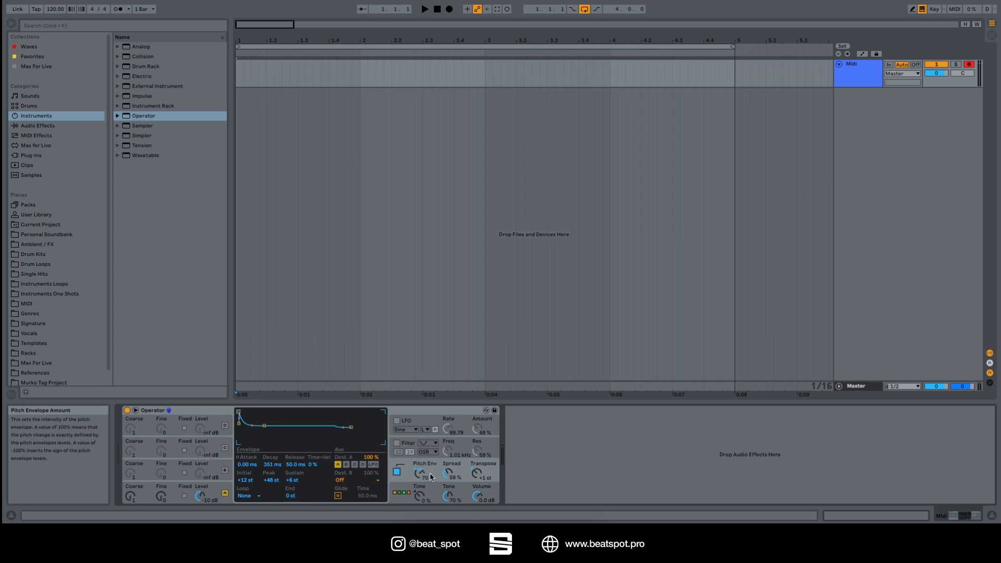
pyautogui.click(336, 498)
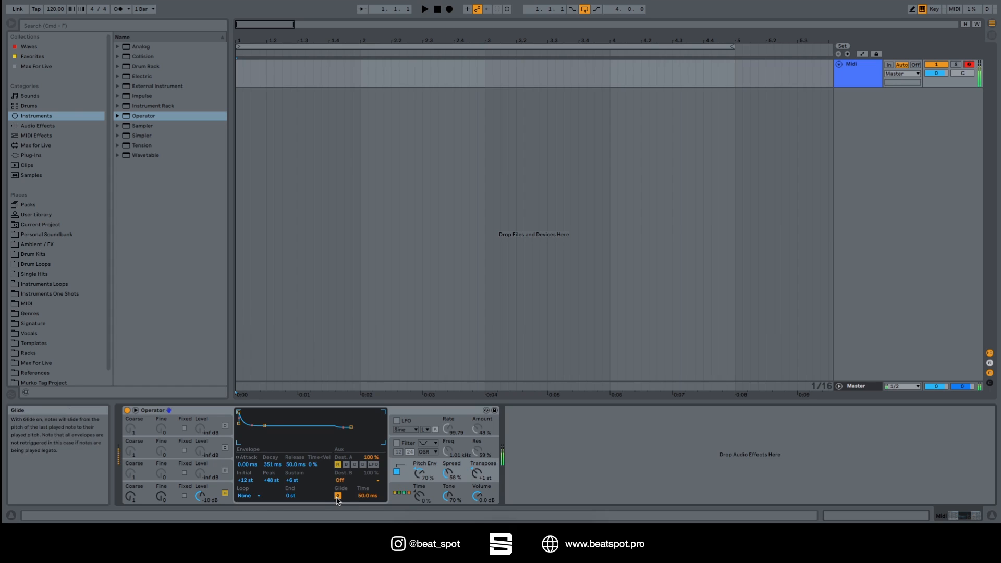
# Limit the synth to 1 voice and set the glide time to 60.3 ms.
pyautogui.click(403, 487)
pyautogui.click(245, 495)
pyautogui.click(248, 394)
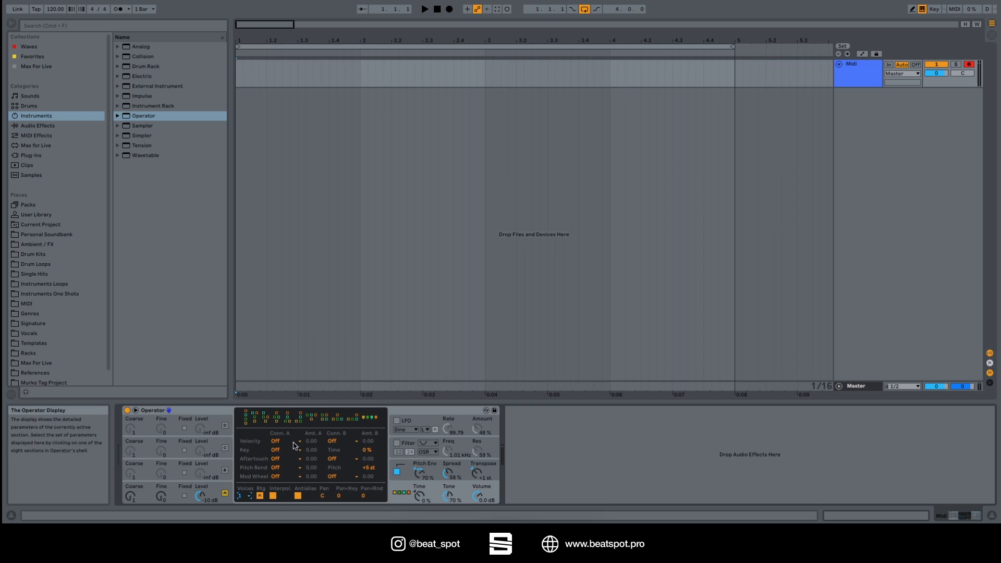
pyautogui.click(407, 469)
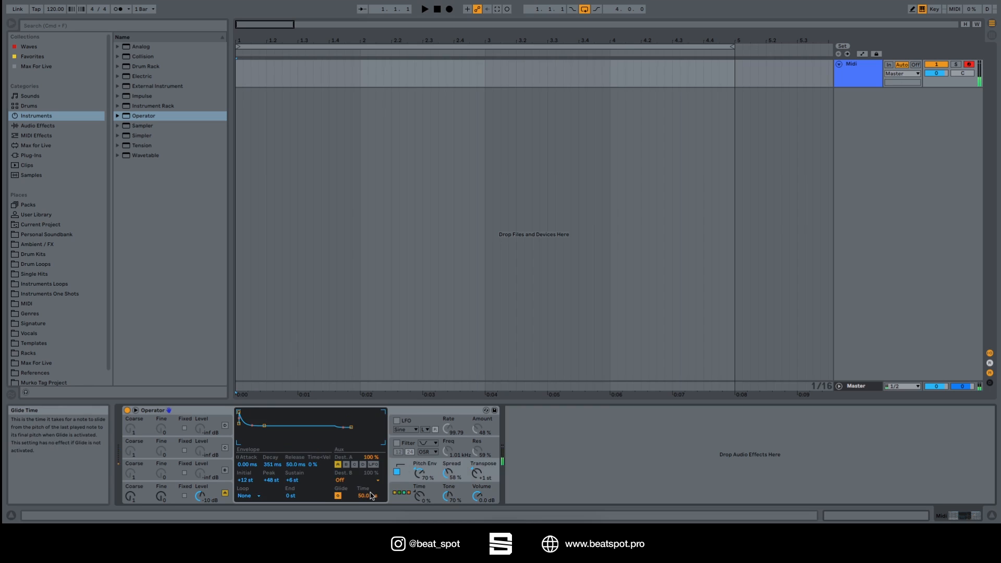
pyautogui.moveTo(366, 497); pyautogui.dragTo(367, 490)
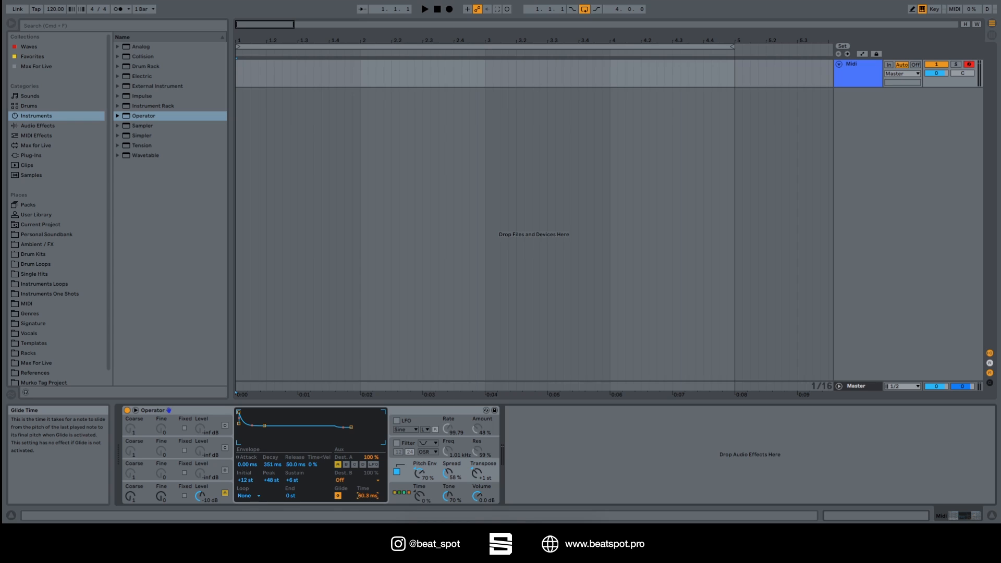
# Turn off the pitch envelope and select the algorithm where oscillators C and D both feed B, which feeds A.
pyautogui.click(396, 491)
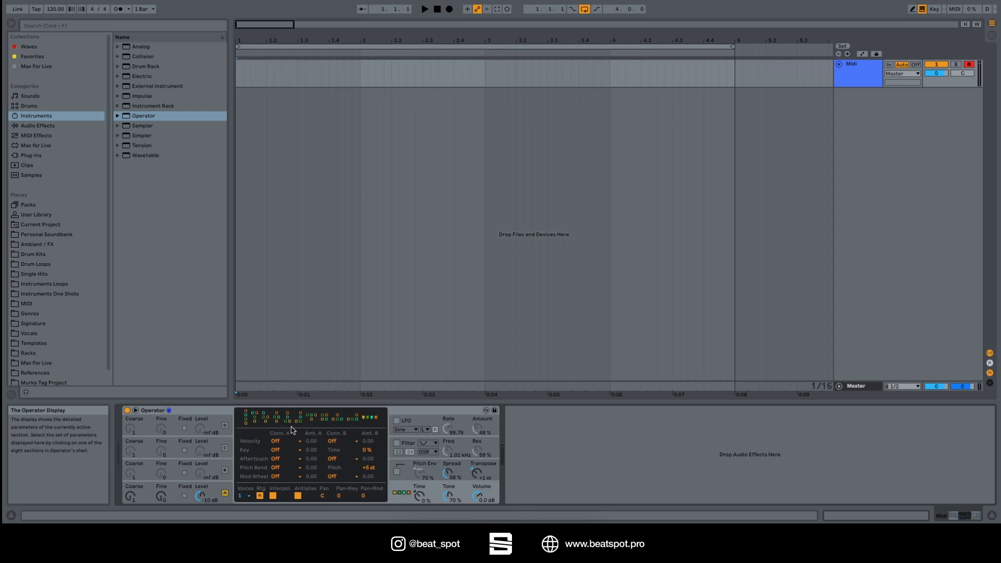
pyautogui.click(247, 418)
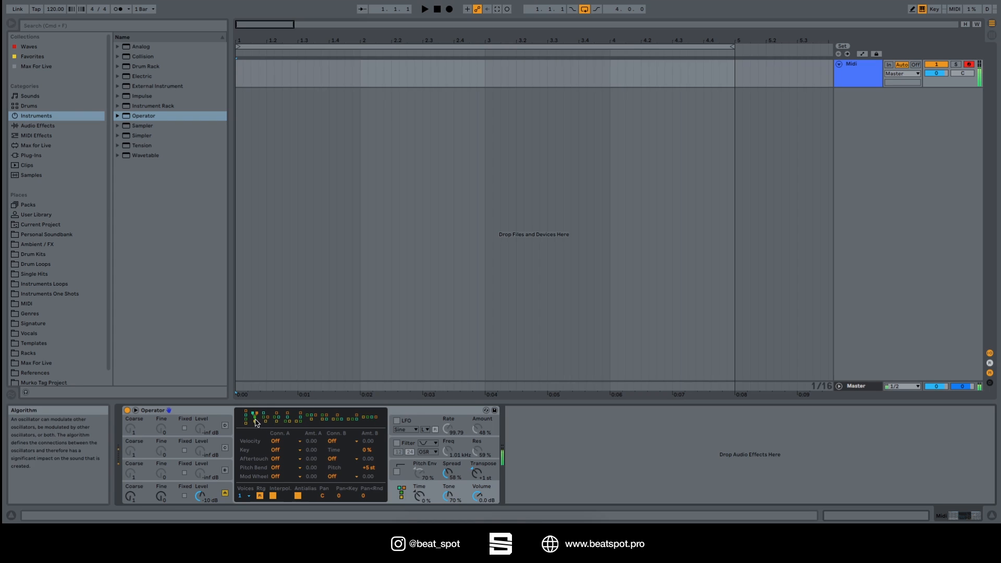
# Turn on oscillators B, C and D and set their levels to -13 dB, -18 dB and -23 dB respectively.
pyautogui.click(228, 466)
pyautogui.click(225, 448)
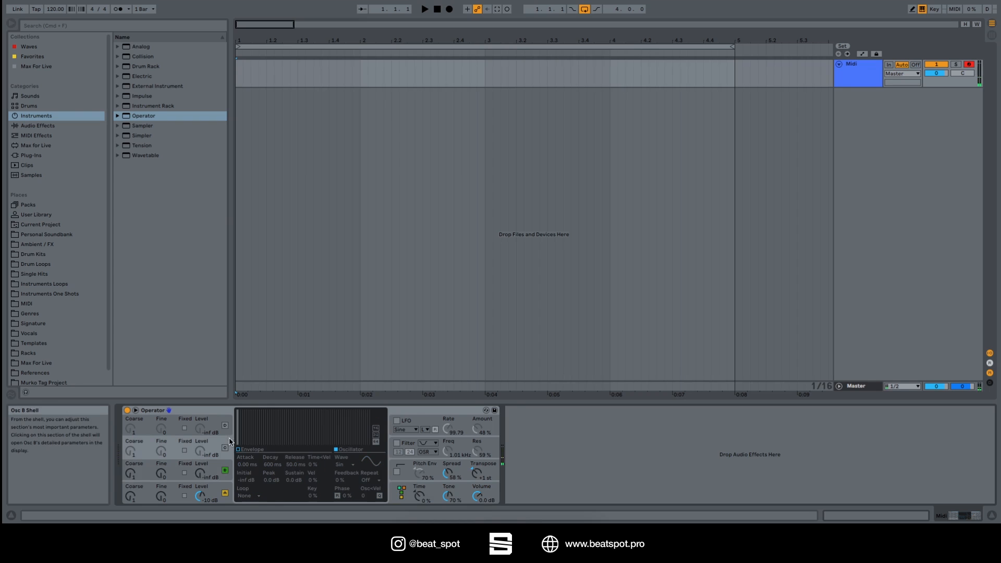
pyautogui.click(225, 424)
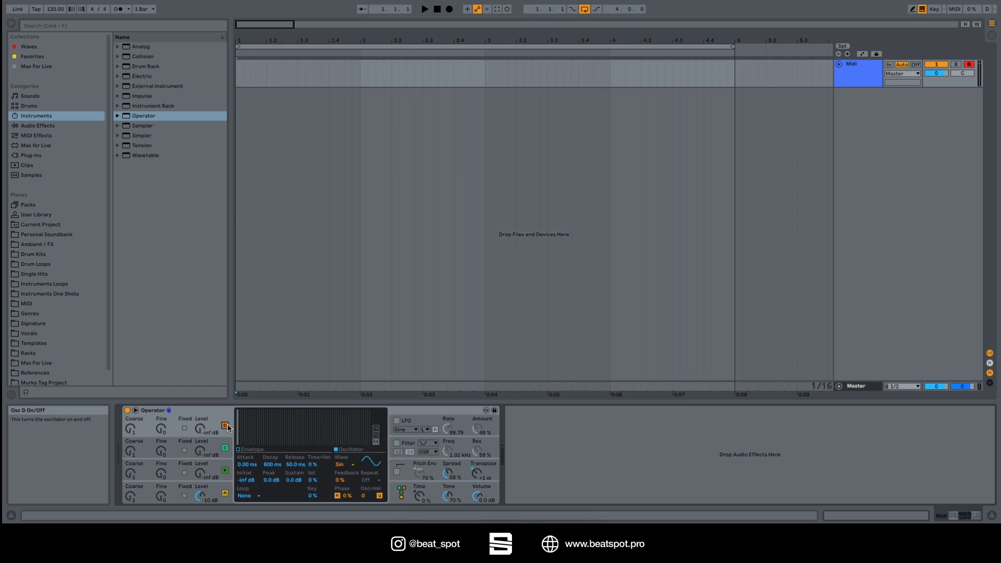
pyautogui.click(400, 486)
pyautogui.moveTo(201, 473); pyautogui.dragTo(200, 414)
# Try several oscillator algorithms, from the single vertical stack onward, ending on the one with all four oscillators side by side.
pyautogui.click(399, 489)
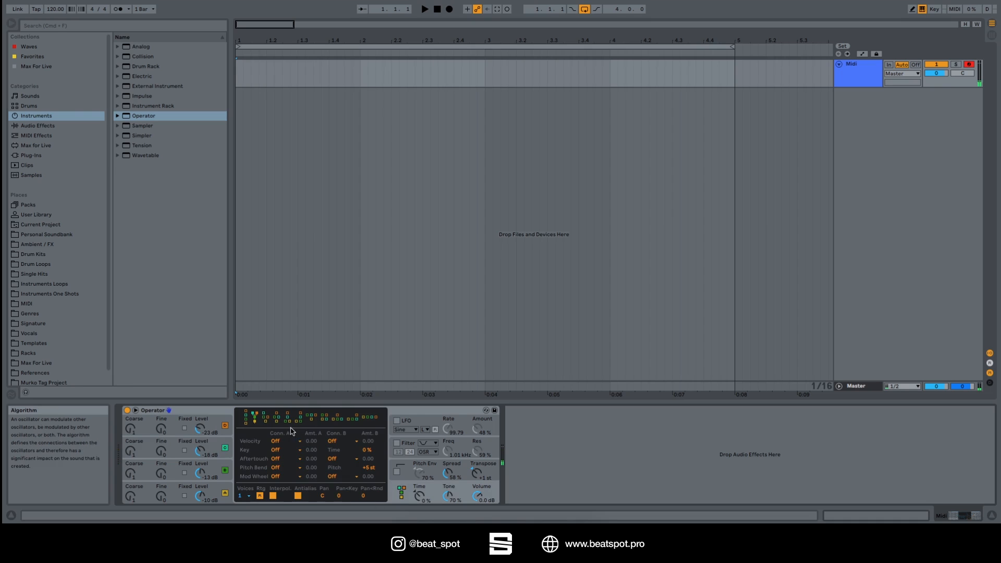
pyautogui.click(245, 420)
pyautogui.click(256, 418)
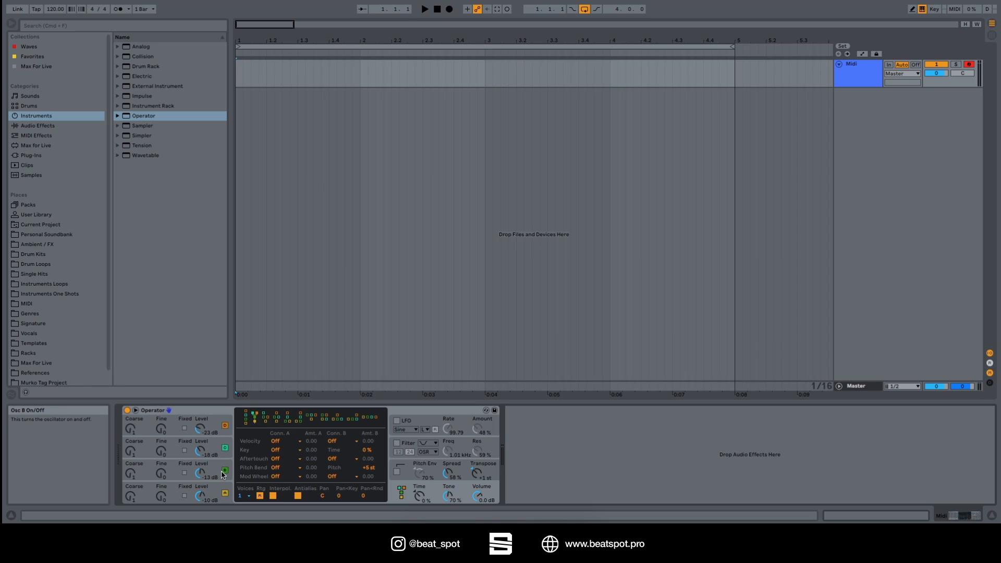
pyautogui.click(265, 420)
pyautogui.click(353, 418)
pyautogui.click(368, 418)
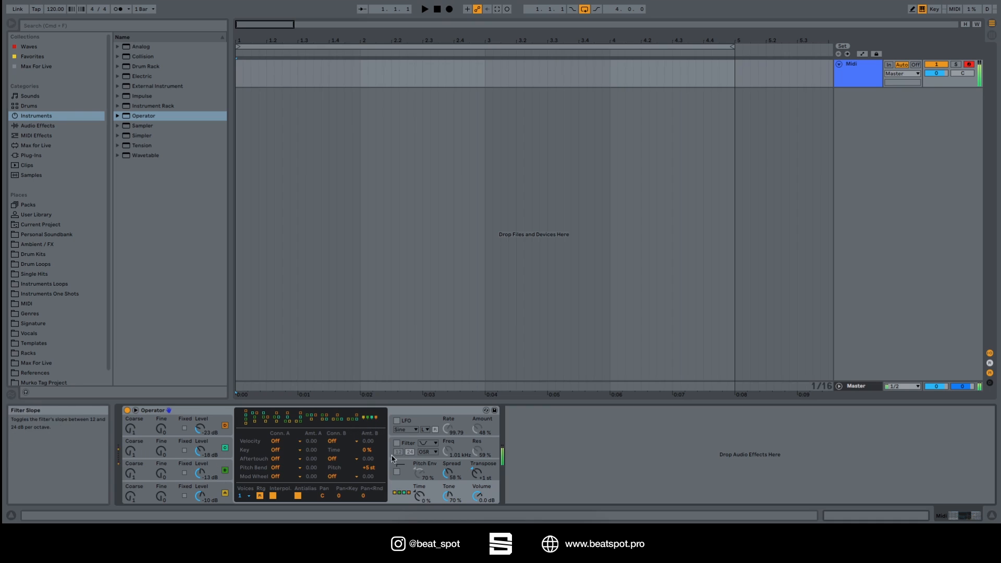
# Set the coarse tuning to 12 for oscillator D, 3 for C and 4 for B.
pyautogui.moveTo(131, 452); pyautogui.dragTo(131, 417)
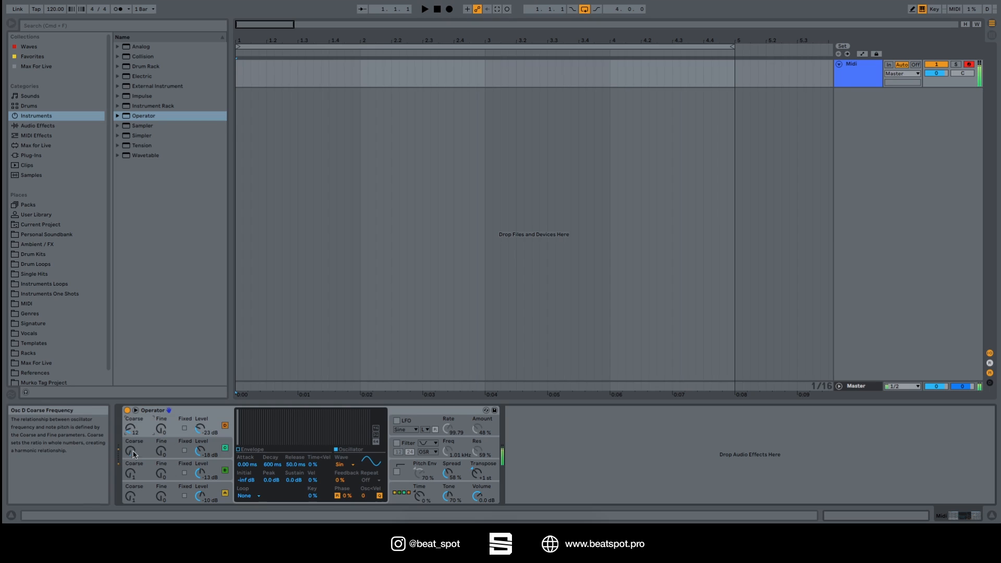
pyautogui.moveTo(130, 474); pyautogui.dragTo(130, 468)
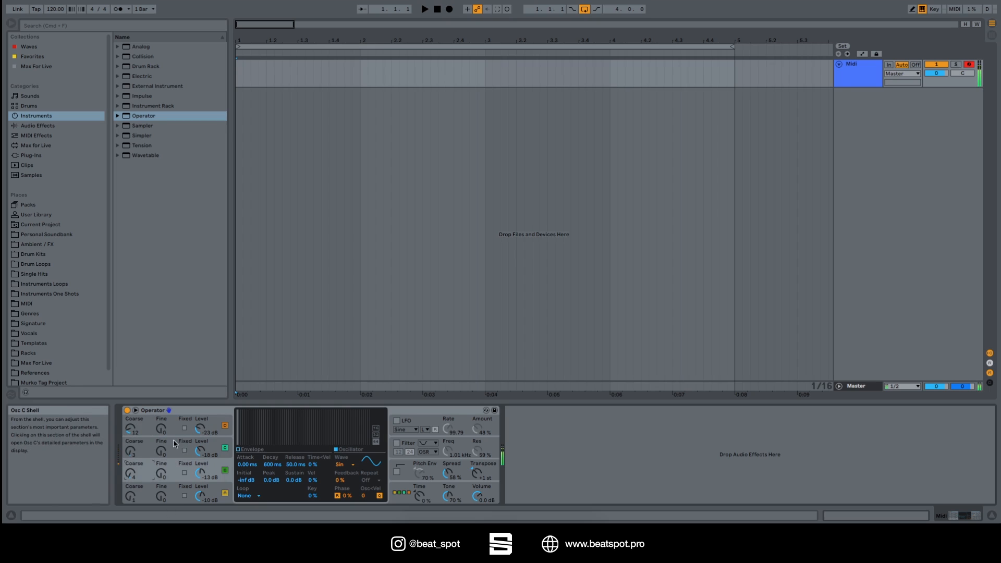
# Audition the synth's global panning and leave it centred.
pyautogui.click(408, 491)
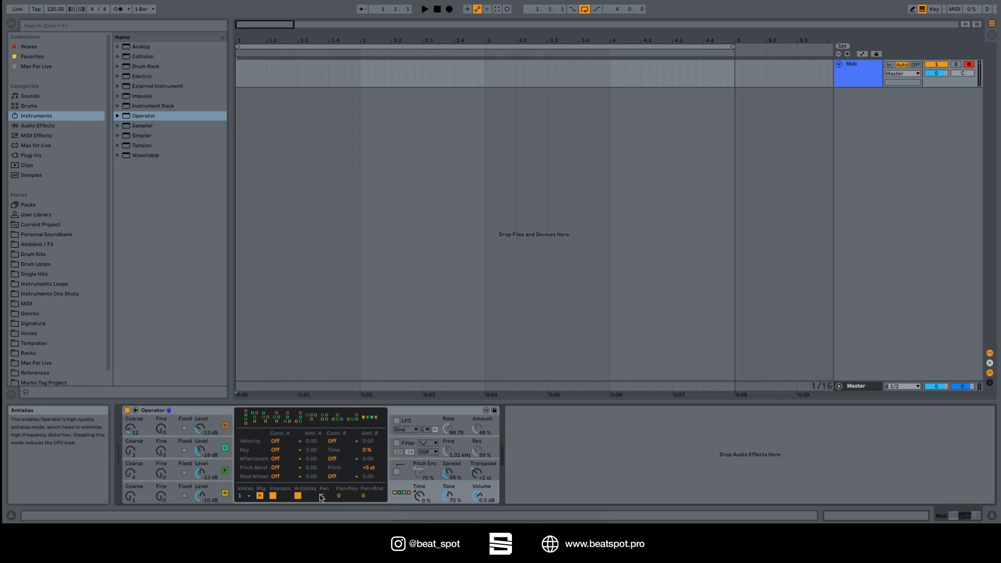
pyautogui.moveTo(324, 499); pyautogui.dragTo(324, 496)
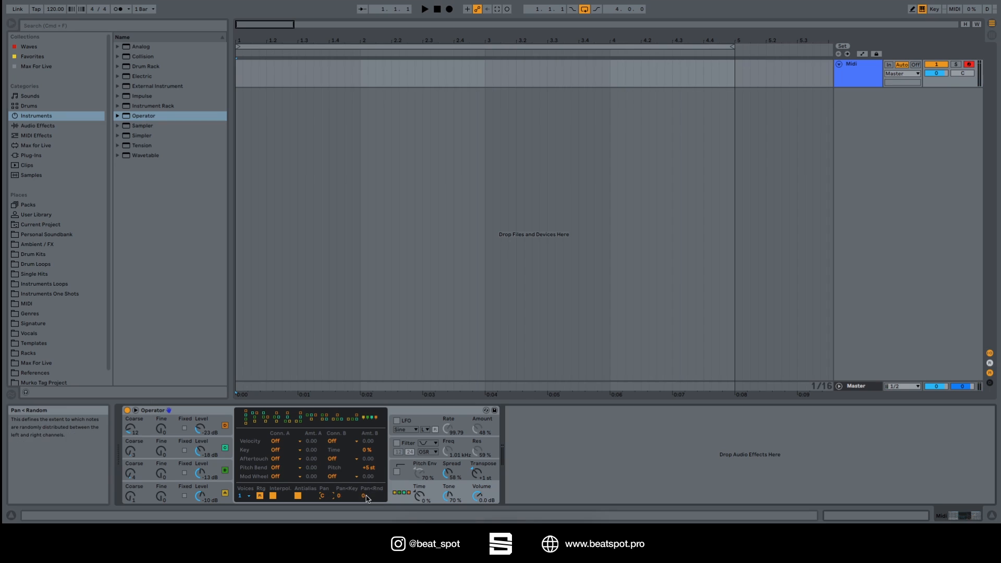
# Try a global envelope Time of 74%, check oscillator A's envelope values, and set Time to 39%.
pyautogui.moveTo(420, 495)
pyautogui.mouseDown()
pyautogui.moveTo(420, 477)
pyautogui.moveTo(420, 491)
pyautogui.mouseUp()
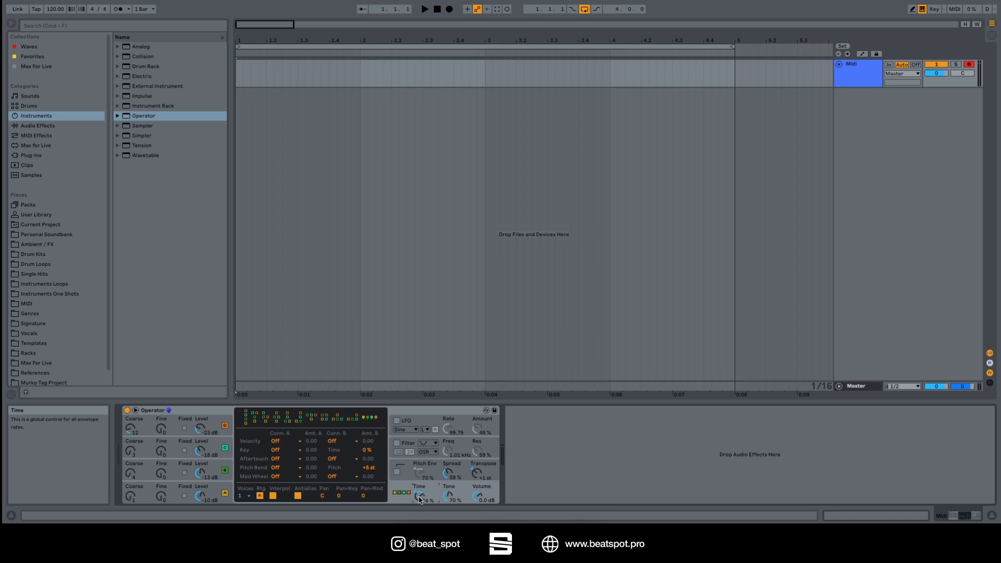
pyautogui.click(216, 495)
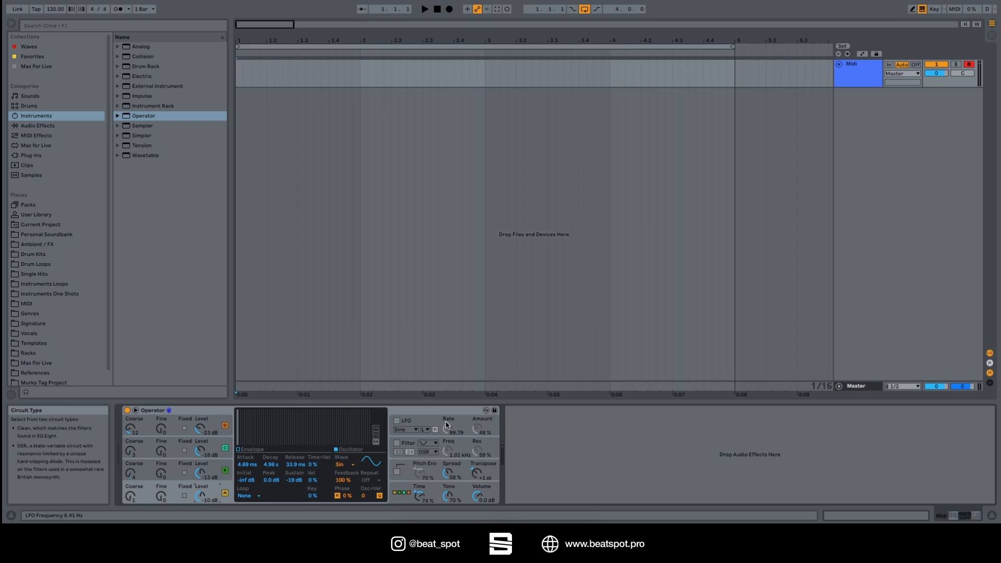
pyautogui.click(420, 498)
pyautogui.moveTo(422, 503)
pyautogui.mouseDown()
pyautogui.moveTo(421, 542)
pyautogui.moveTo(421, 485)
pyautogui.moveTo(421, 505)
pyautogui.mouseUp()
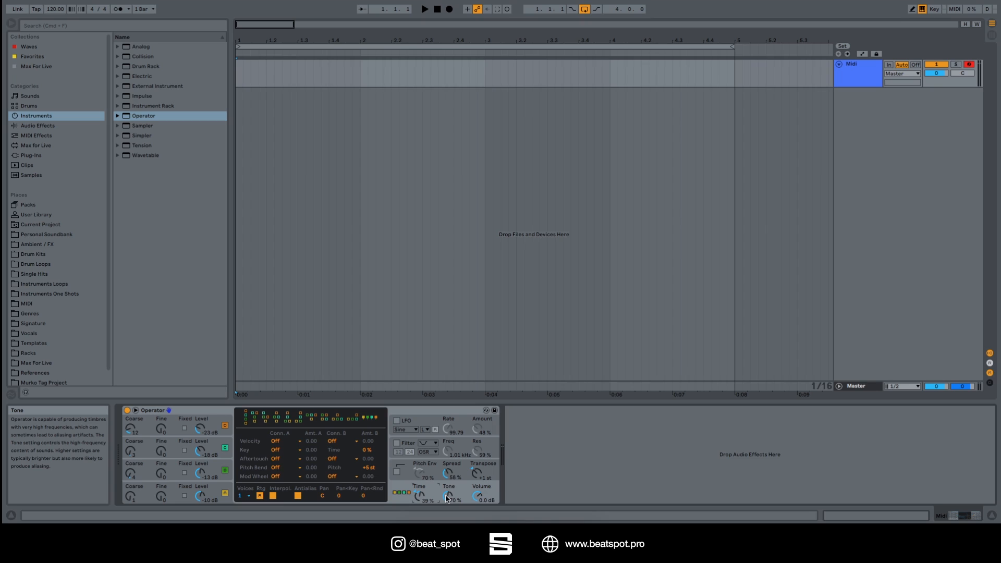
# Set the global Tone to 18% and lower the synth's overall volume.
pyautogui.moveTo(445, 497); pyautogui.dragTo(446, 530)
pyautogui.moveTo(477, 496)
pyautogui.mouseDown()
pyautogui.moveTo(476, 529)
pyautogui.moveTo(477, 497)
pyautogui.mouseUp()
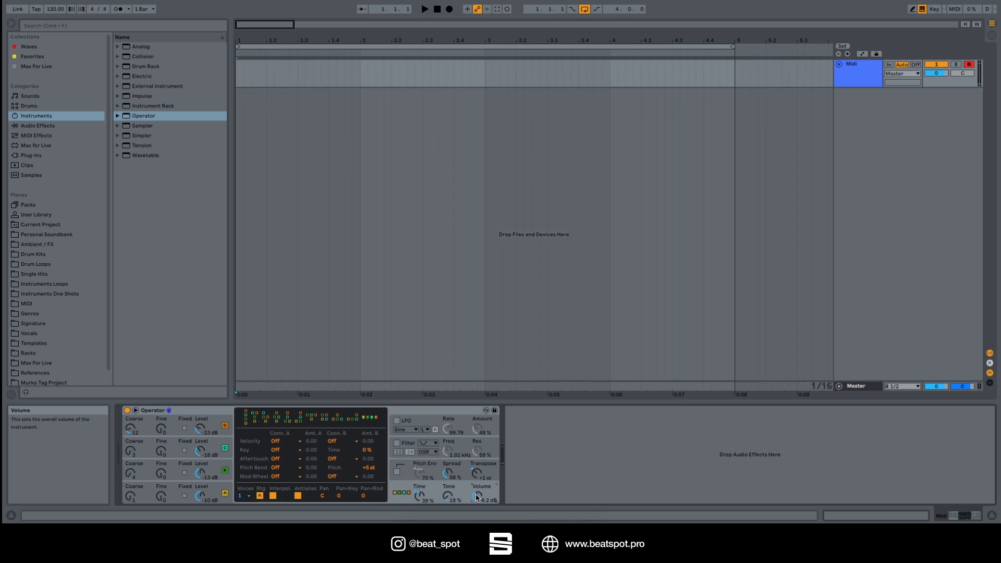